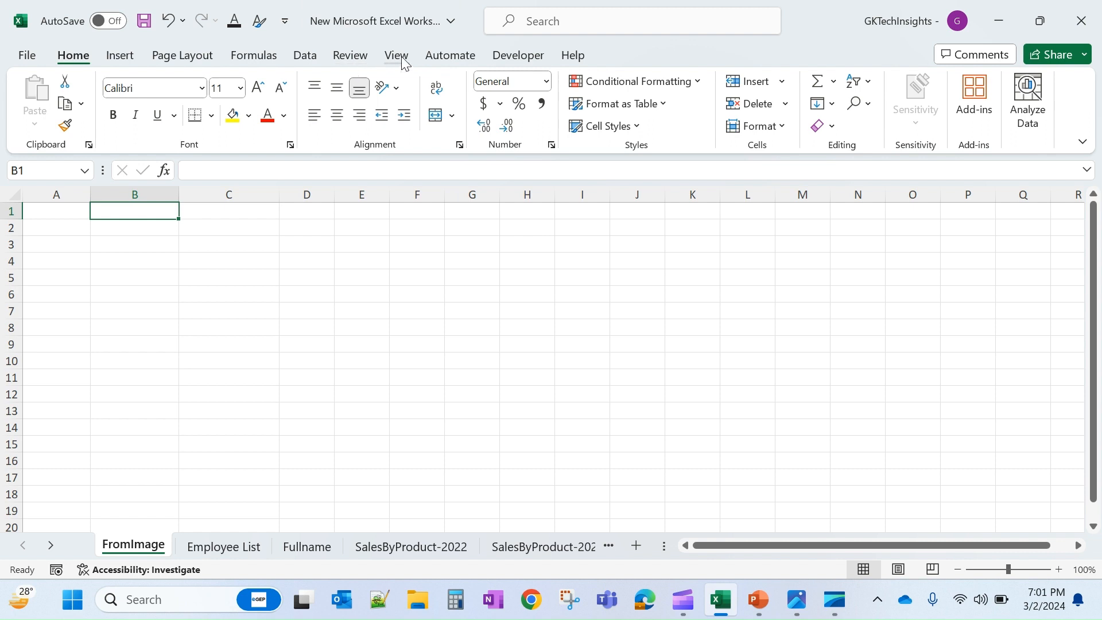
Step: Show the Navigation pane and use it to visit the Fullname sheet and the Employee List sheet
{"action": "left_click", "coordinate": [392, 57]}
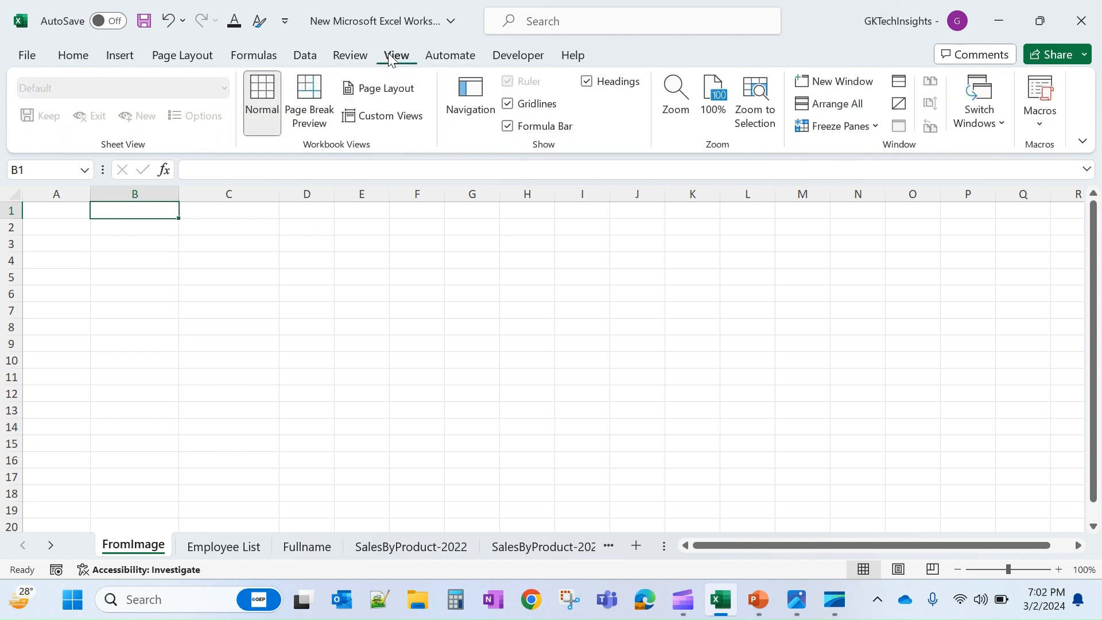
{"action": "left_click", "coordinate": [473, 101]}
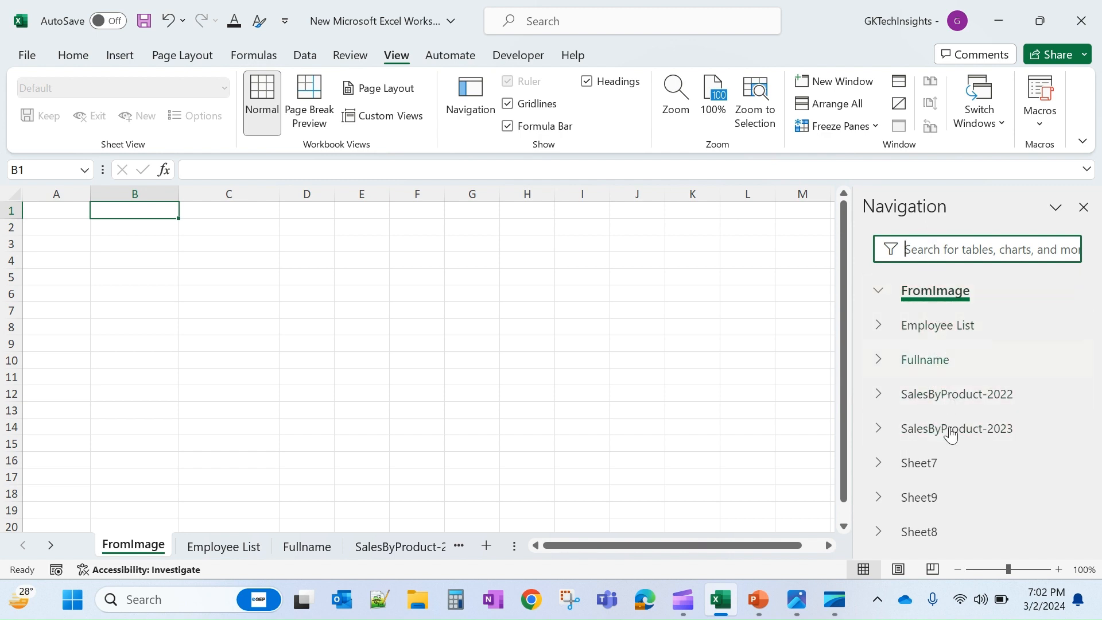
{"action": "left_click", "coordinate": [929, 362]}
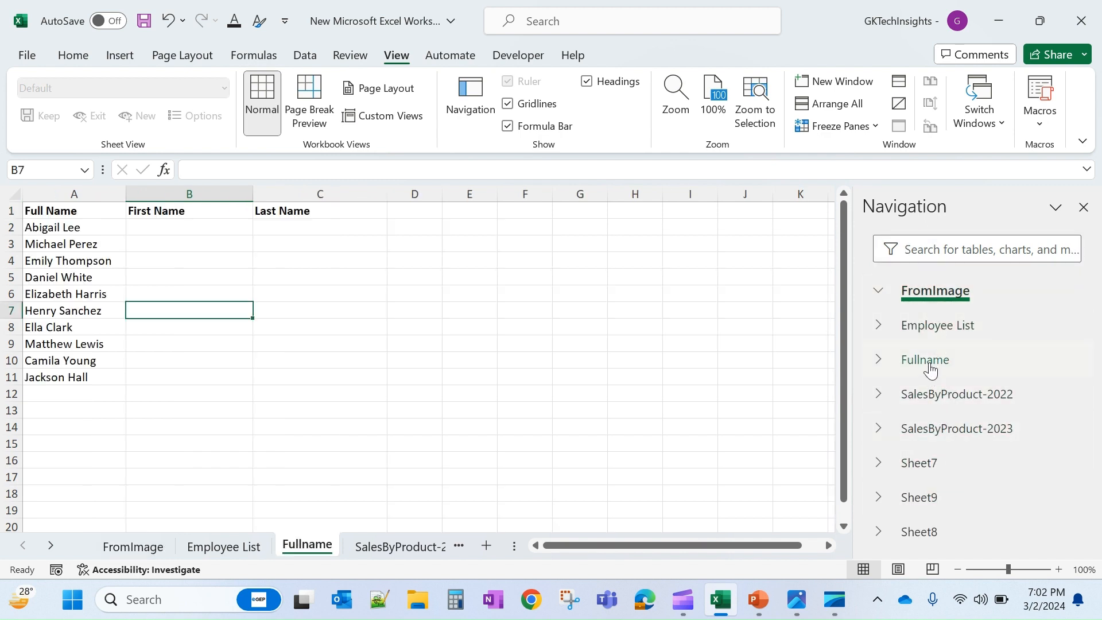
{"action": "left_click", "coordinate": [944, 330]}
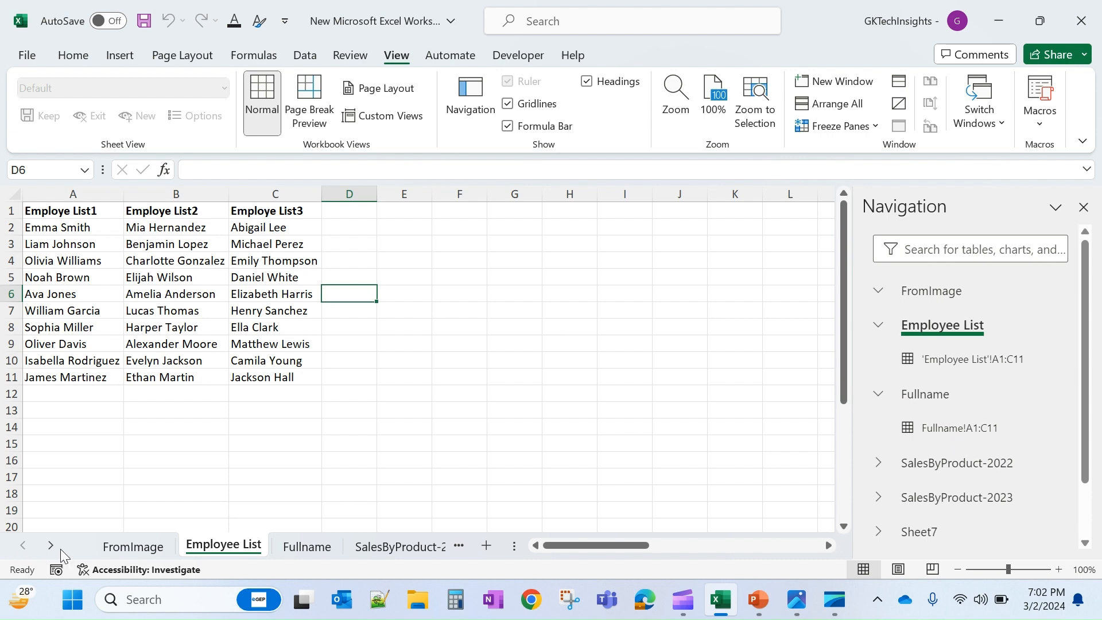
Step: View the employee table in Picture1.png in the image viewer, and return to the Excel workbook
{"action": "left_click", "coordinate": [152, 372]}
{"action": "key", "text": "alt+Tab"}
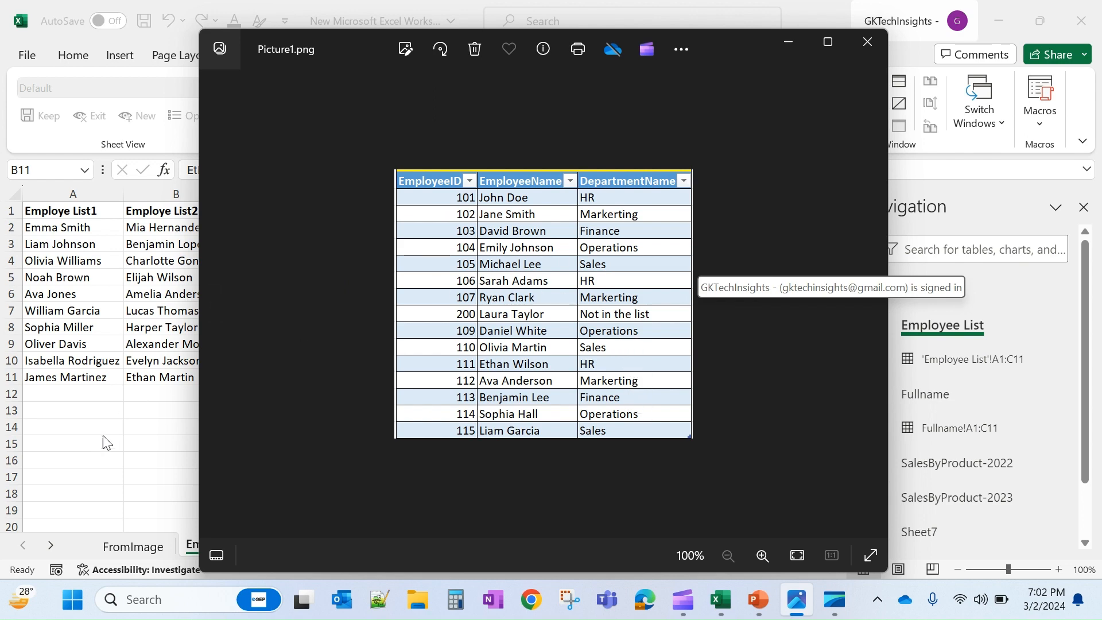
{"action": "left_click", "coordinate": [113, 425]}
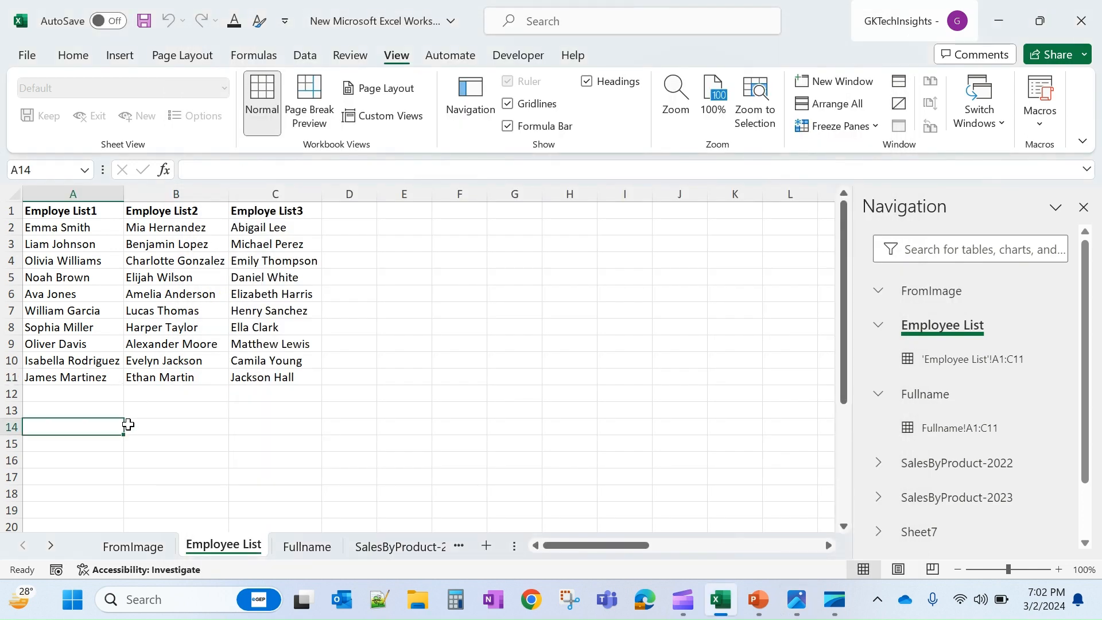
Step: Load Picture1 from the Desktop as data from a picture, with cell A1 of the FromImage sheet as the destination
{"action": "left_click", "coordinate": [148, 546]}
{"action": "left_click", "coordinate": [46, 210]}
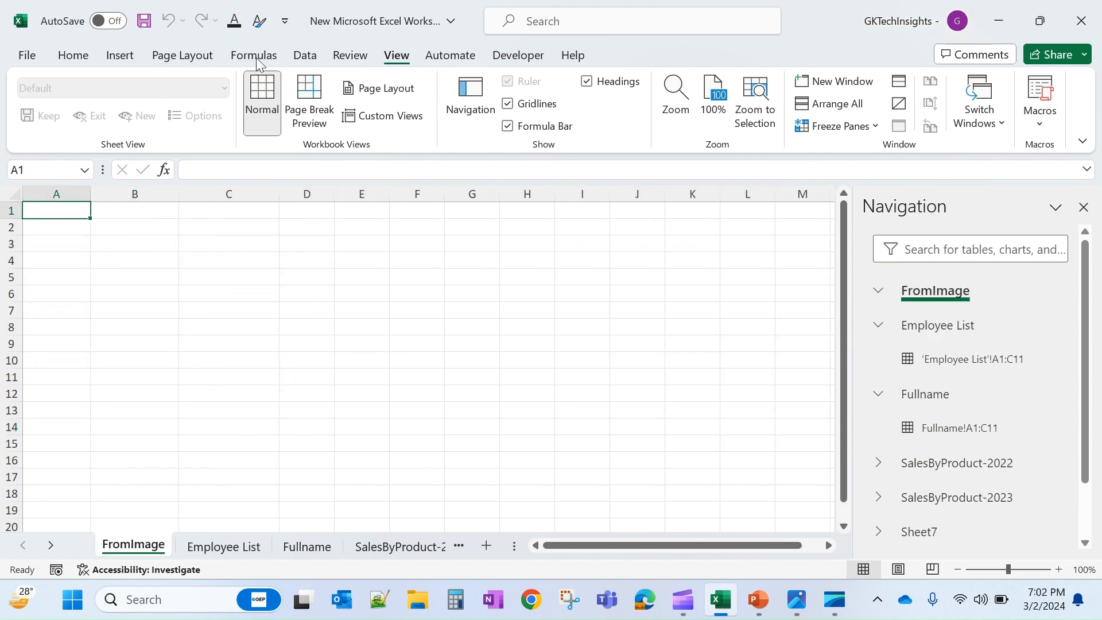
{"action": "left_click", "coordinate": [305, 57]}
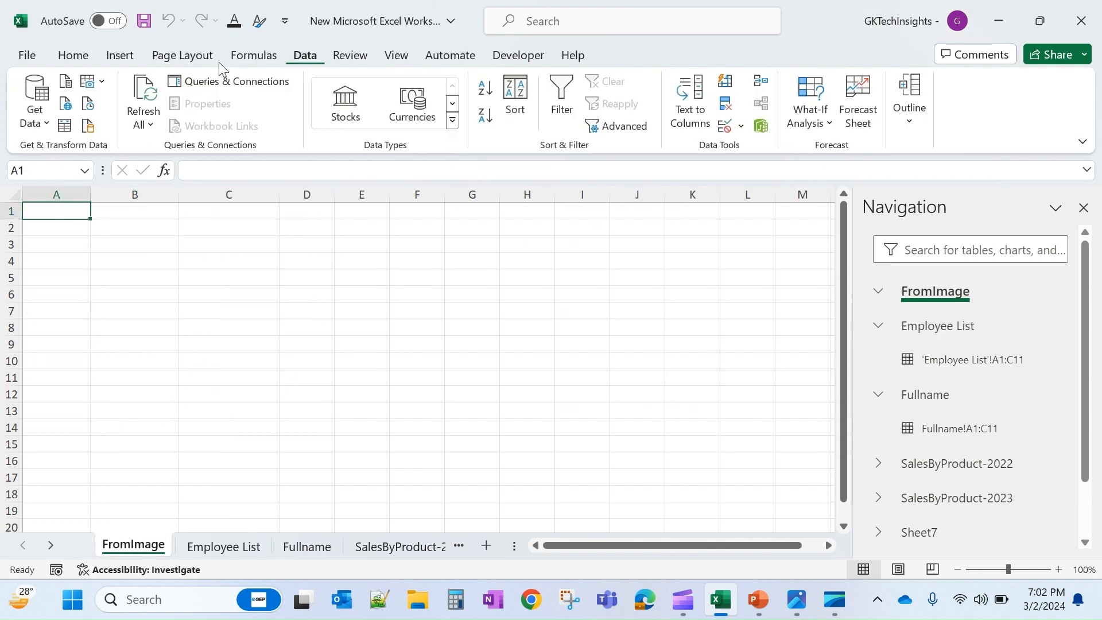
{"action": "left_click", "coordinate": [99, 81]}
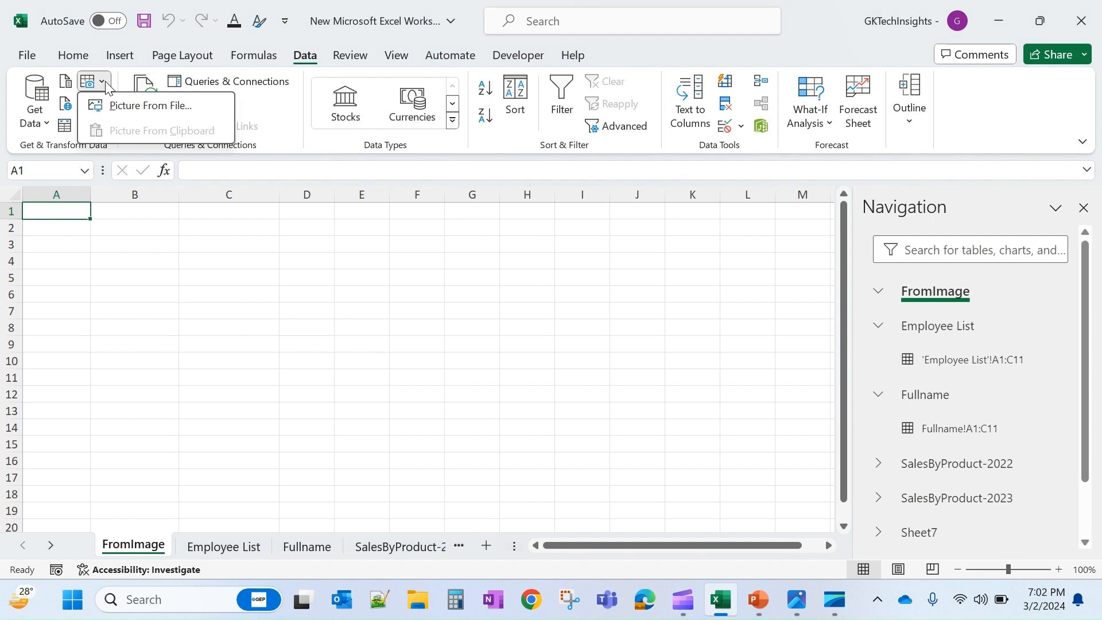
{"action": "left_click", "coordinate": [125, 107]}
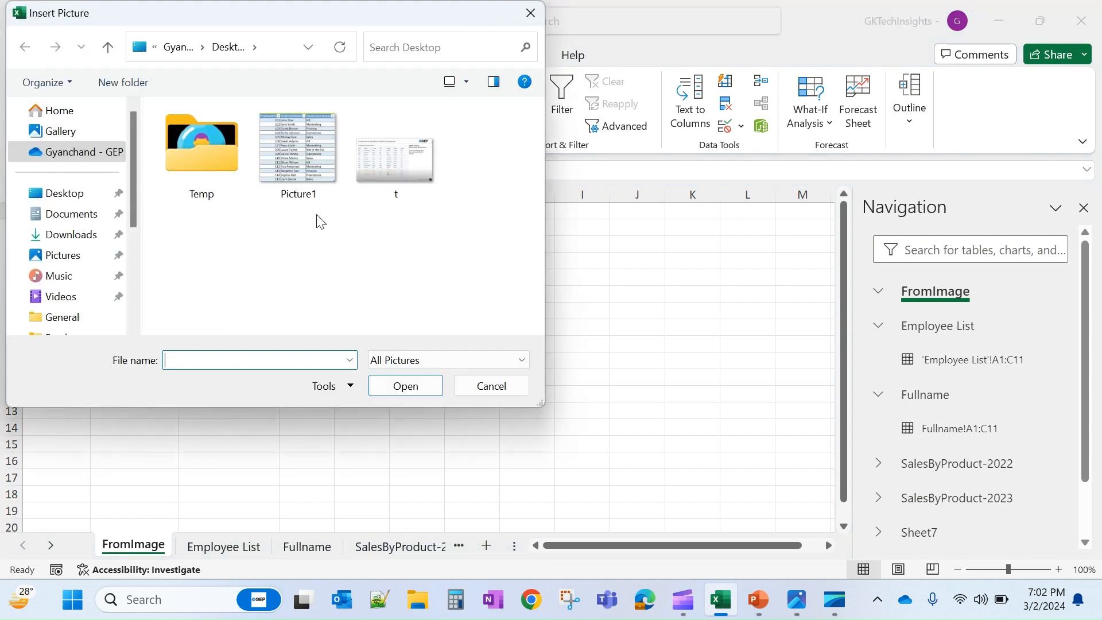
{"action": "left_click", "coordinate": [309, 164]}
{"action": "left_click", "coordinate": [398, 387]}
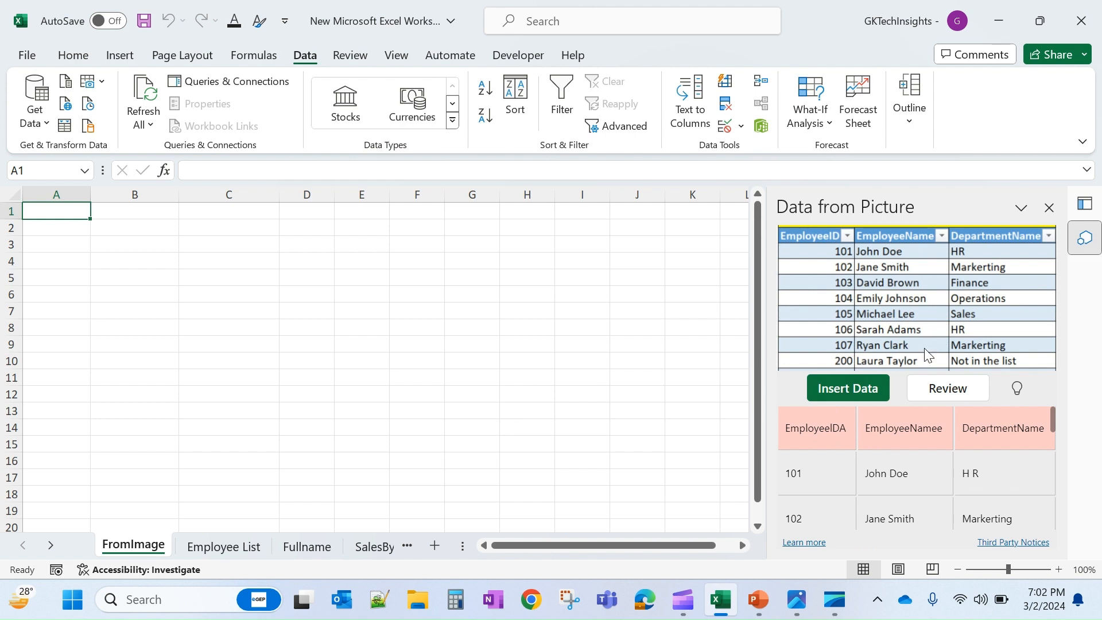
Step: Correct the first recognized column header to EmployeeID and accept it
{"action": "mouse_move", "coordinate": [835, 440]}
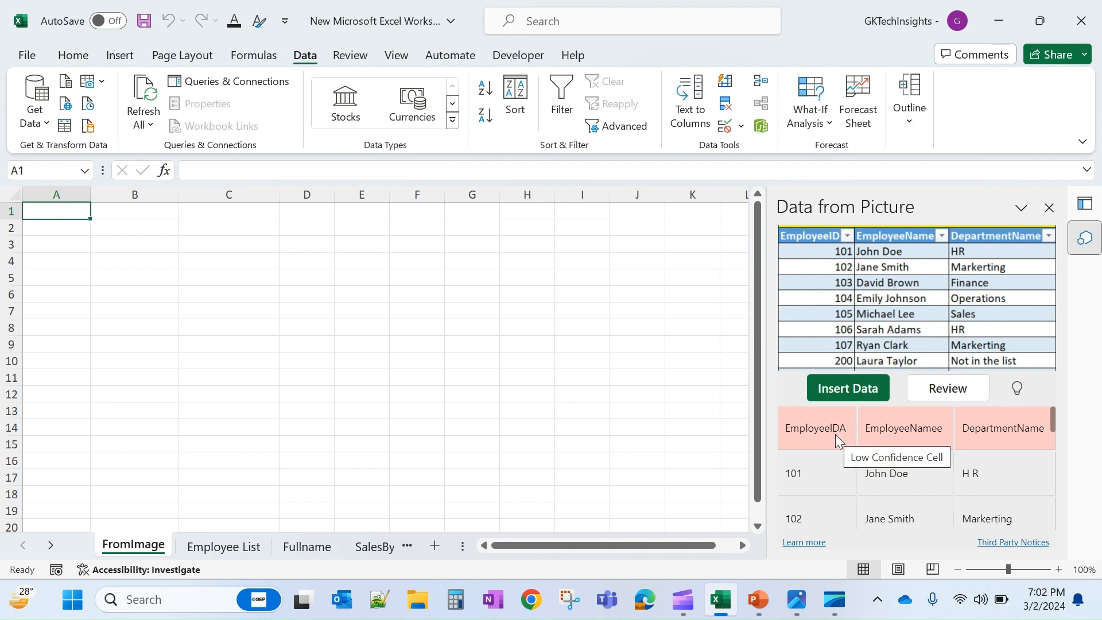
{"action": "left_click", "coordinate": [818, 430]}
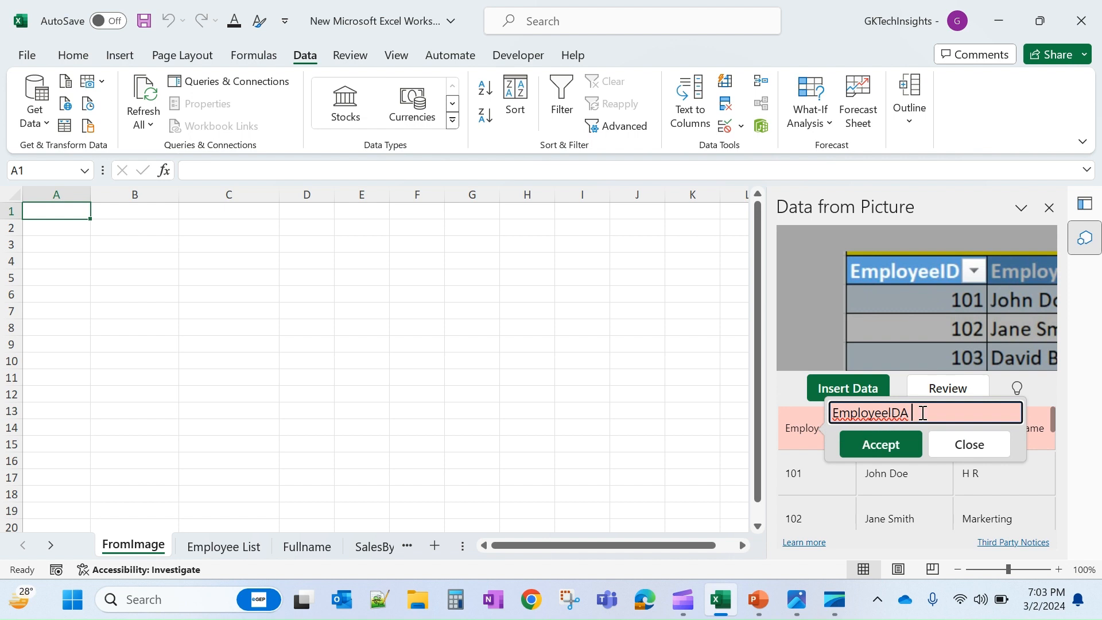
{"action": "key", "text": "BackSpace"}
{"action": "key", "text": "BackSpace"}
{"action": "left_click", "coordinate": [878, 446]}
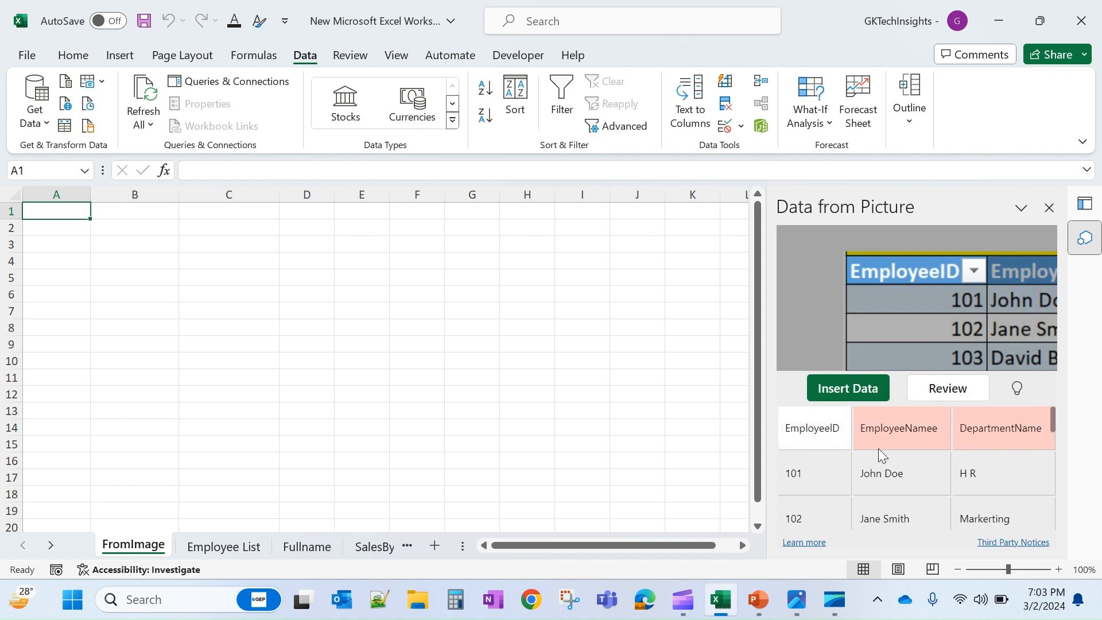
Step: Correct the second recognized header to EmployeeName and accept the third header as DepartmentName
{"action": "left_click", "coordinate": [908, 432]}
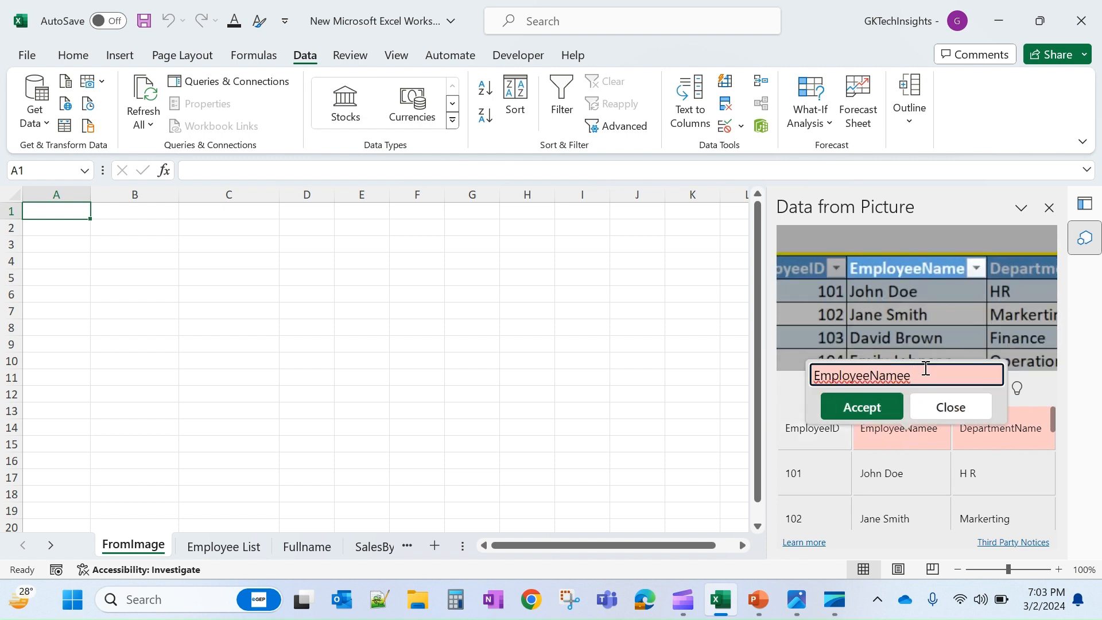
{"action": "key", "text": "BackSpace"}
{"action": "left_click", "coordinate": [862, 406]}
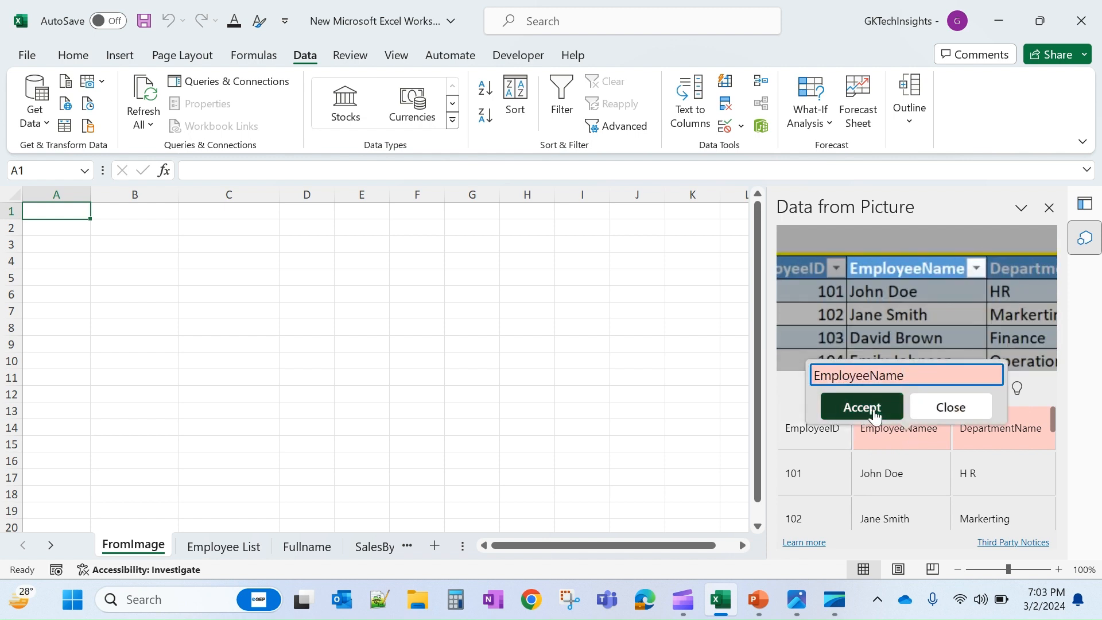
{"action": "left_click", "coordinate": [983, 428]}
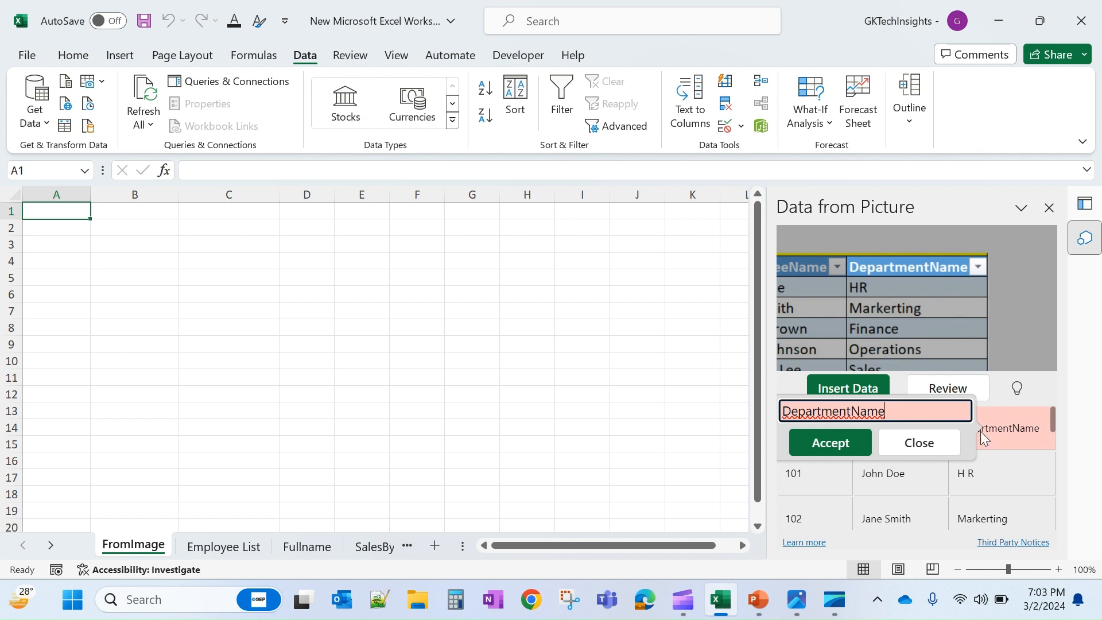
{"action": "left_click", "coordinate": [833, 450]}
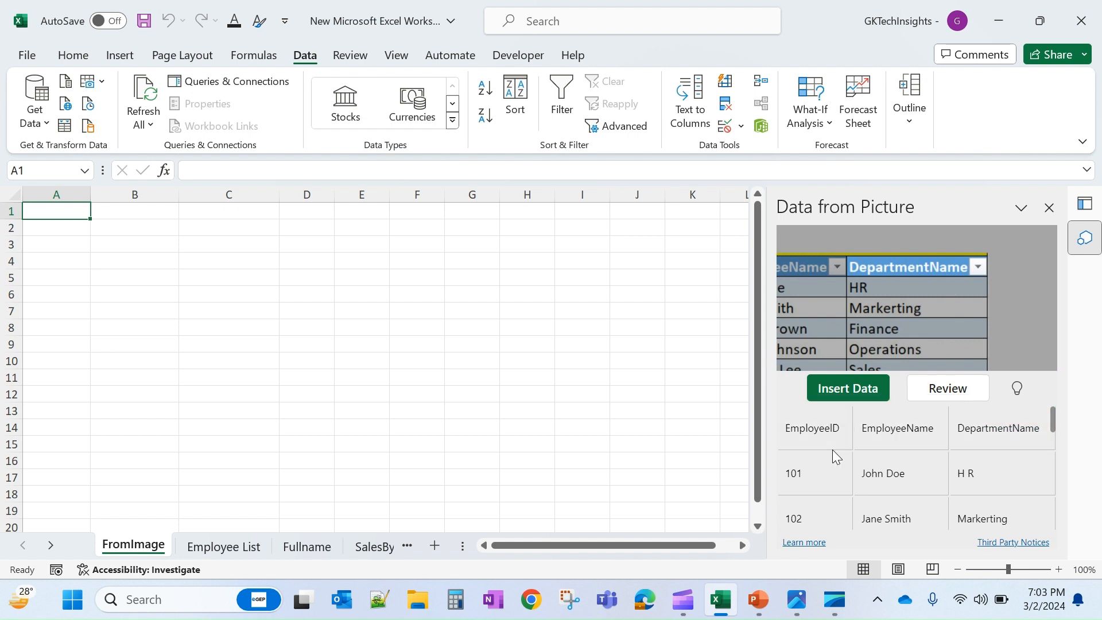
Step: Insert the recognized picture data into the FromImage sheet, confirming the insertion
{"action": "left_click", "coordinate": [859, 389]}
{"action": "left_click", "coordinate": [902, 490]}
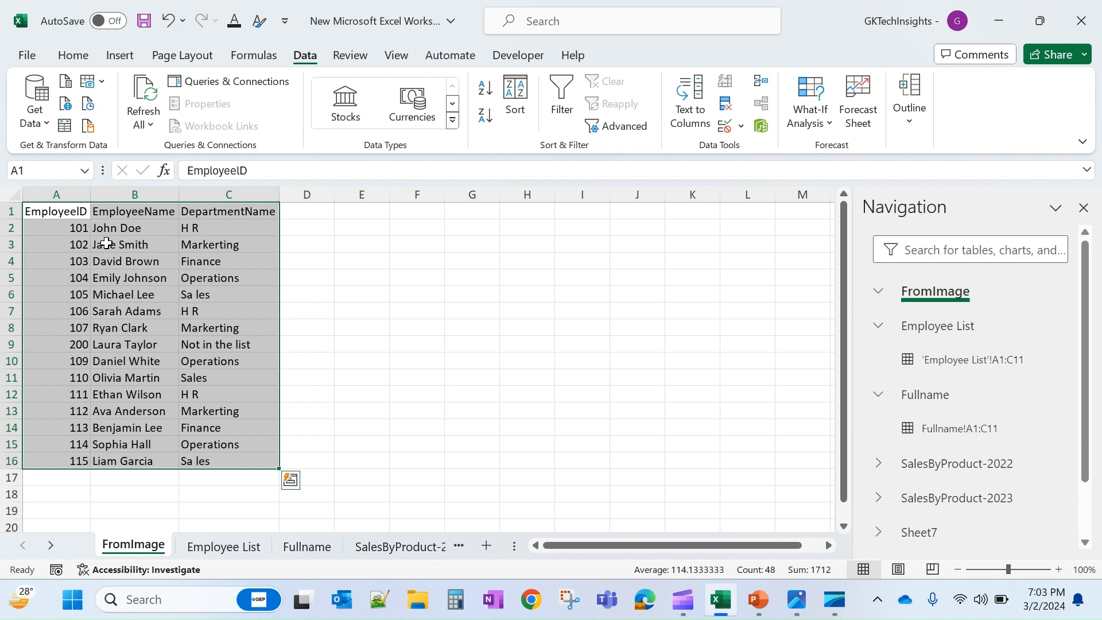
{"action": "left_click", "coordinate": [307, 228]}
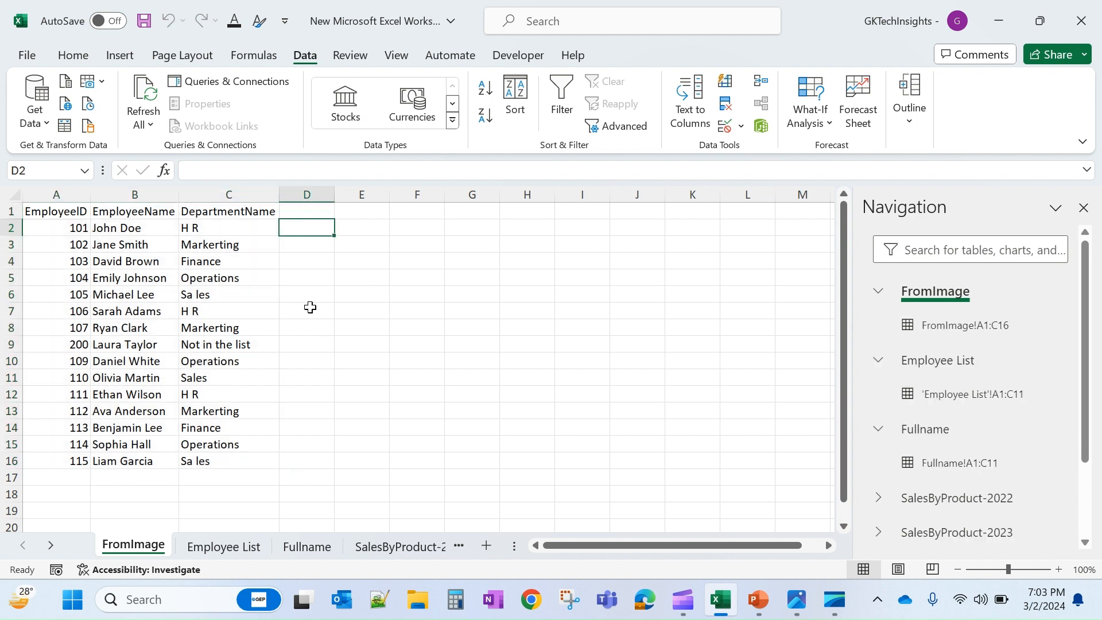
Step: Open the Employee List sheet and look over the three name lists in A2:C11
{"action": "left_click", "coordinate": [235, 548]}
{"action": "left_click", "coordinate": [394, 257]}
{"action": "left_click", "coordinate": [64, 232]}
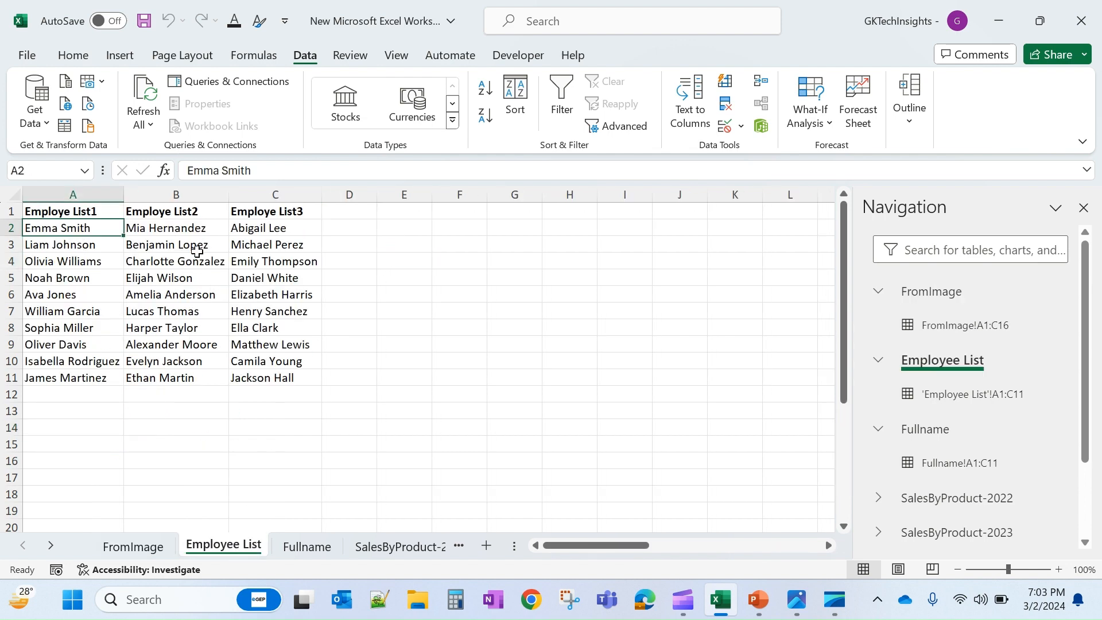
{"action": "left_click_drag", "start_coordinate": [197, 251], "coordinate": [288, 377]}
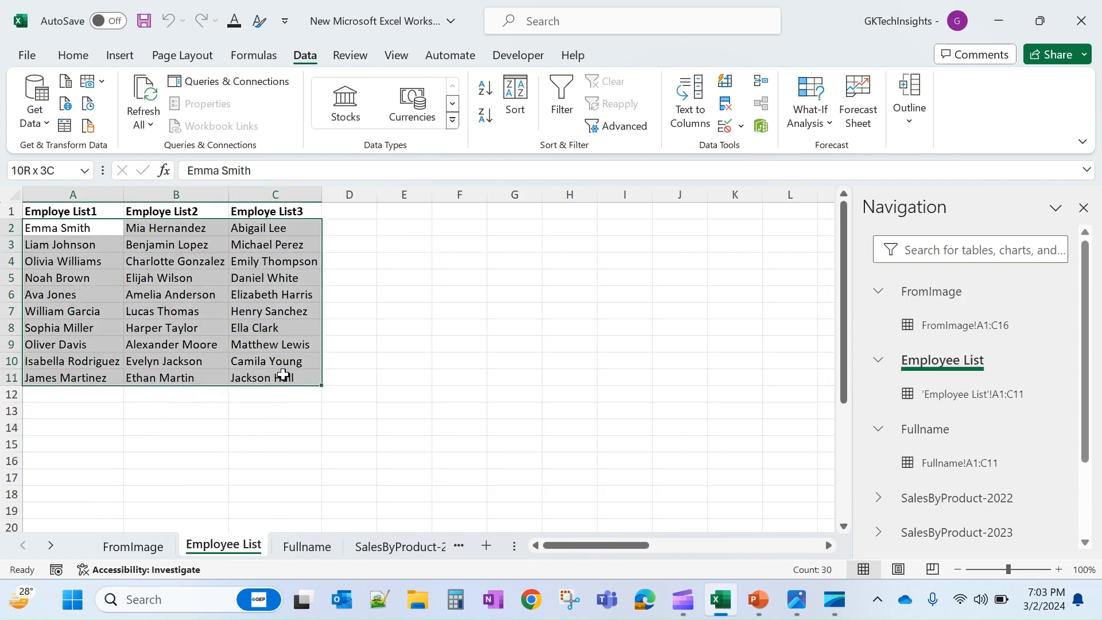
{"action": "left_click", "coordinate": [78, 247]}
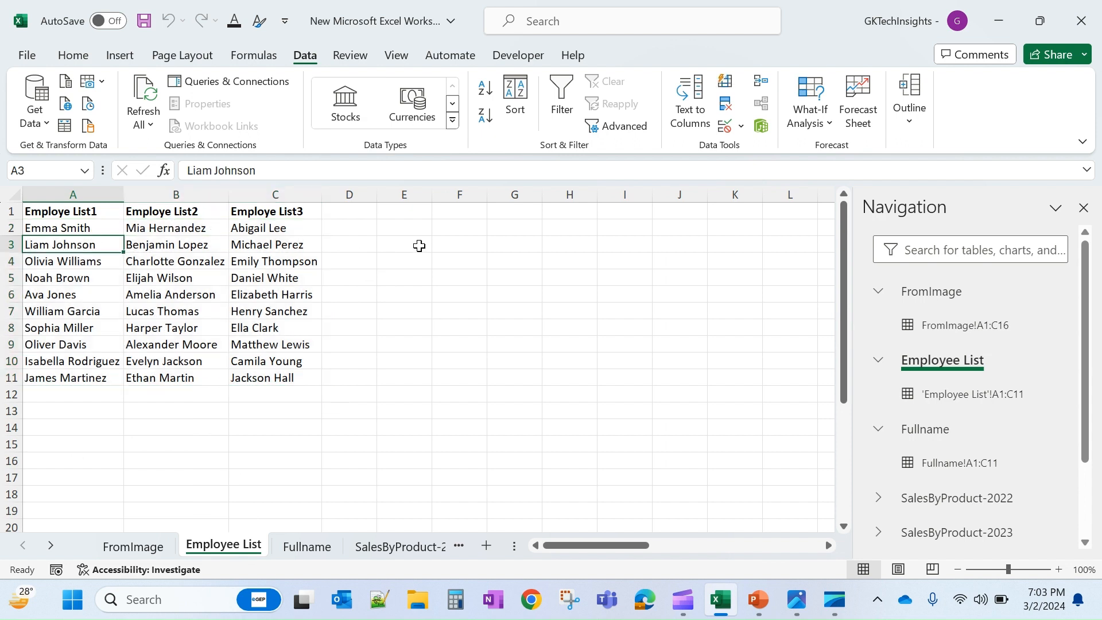
Step: Enter =TOCOL(A2:C11) in cell E2 to stack the three lists in one column, and autofit column E
{"action": "left_click", "coordinate": [411, 226]}
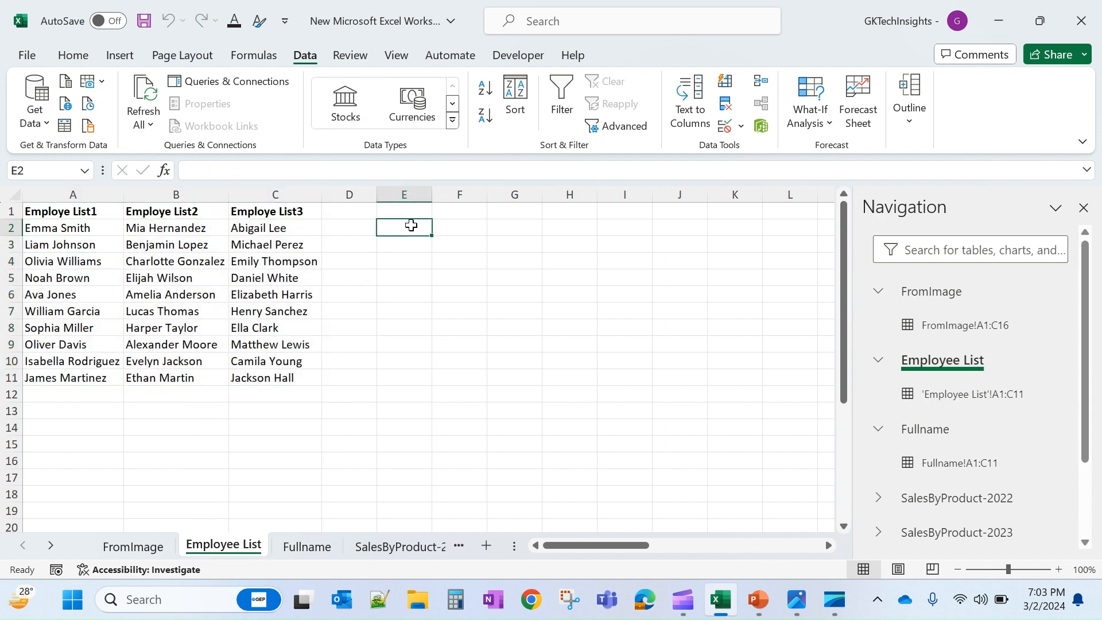
{"action": "type", "text": "=To"}
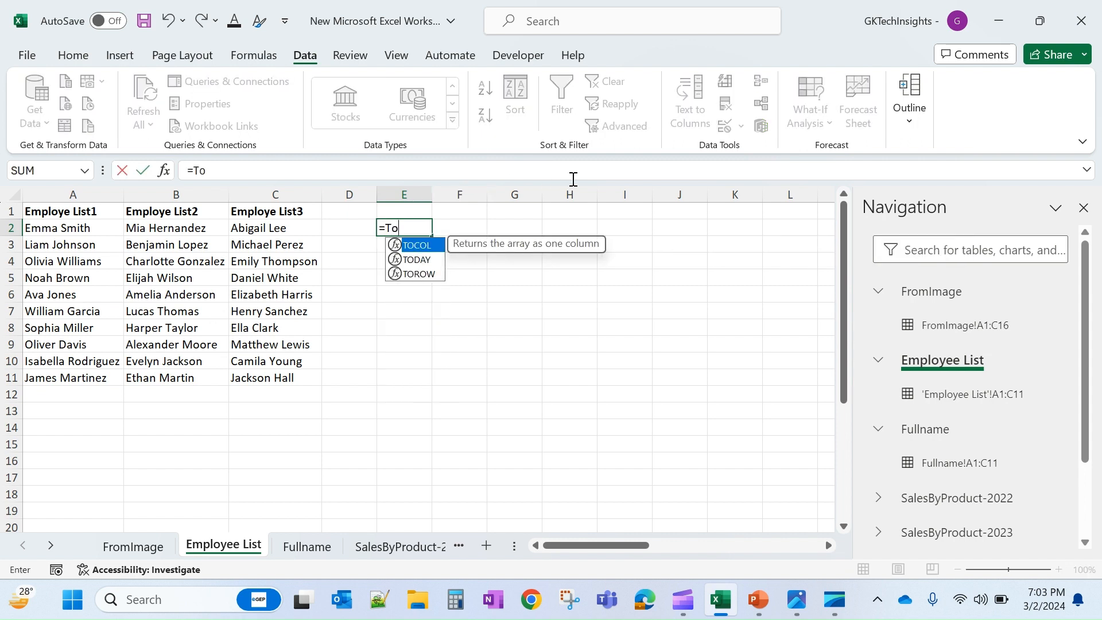
{"action": "key", "text": "Tab"}
{"action": "left_click_drag", "start_coordinate": [52, 228], "coordinate": [261, 379]}
{"action": "type", "text": ")"}
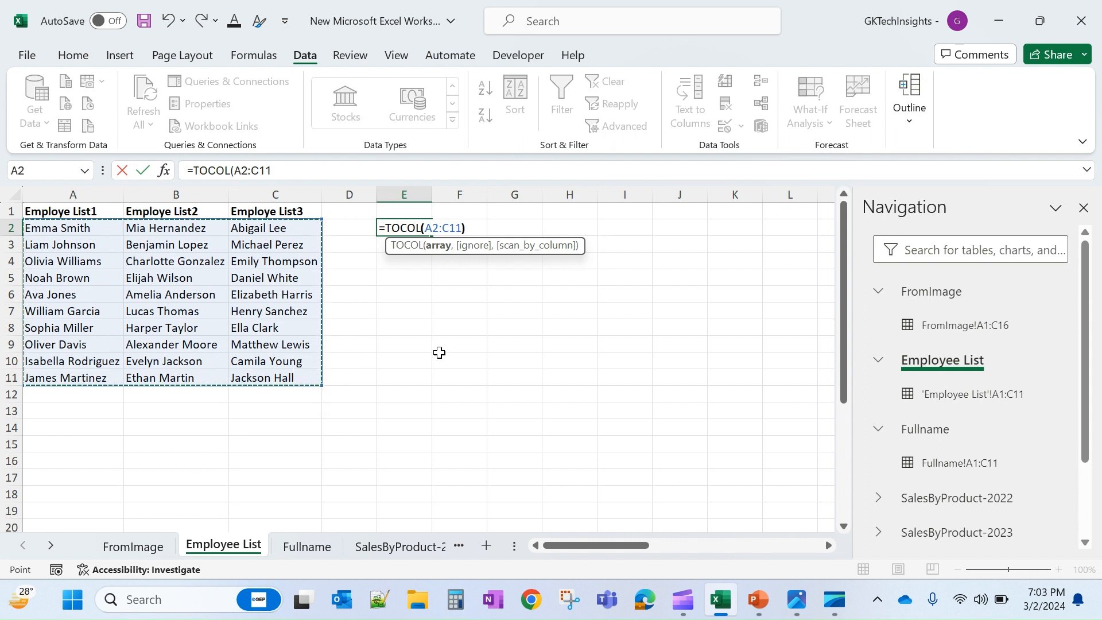
{"action": "key", "text": "Return"}
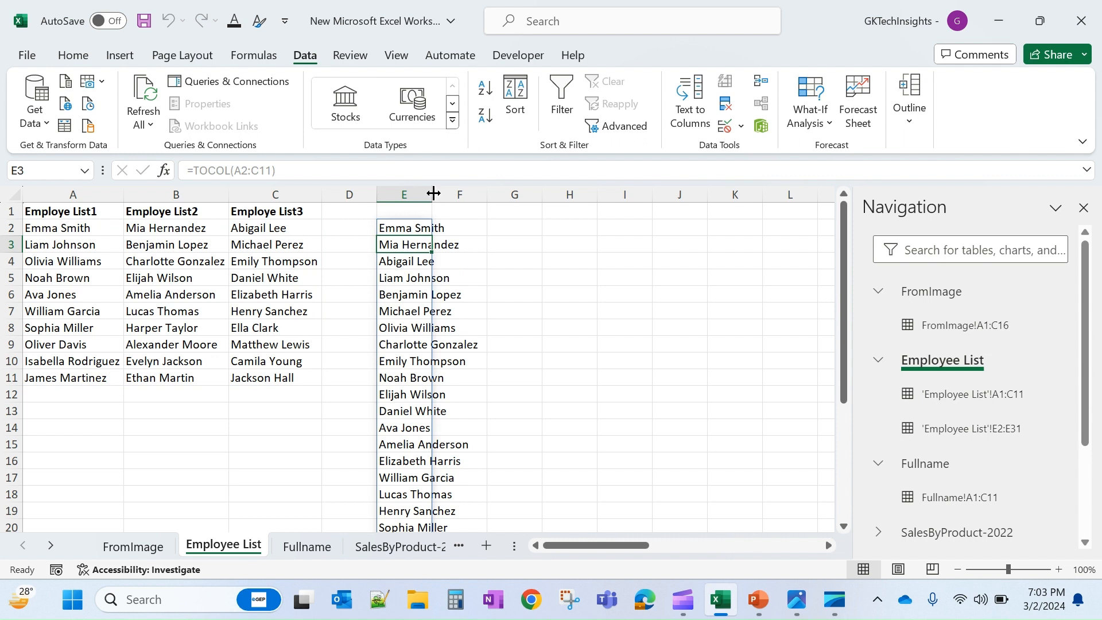
{"action": "double_click", "coordinate": [432, 194]}
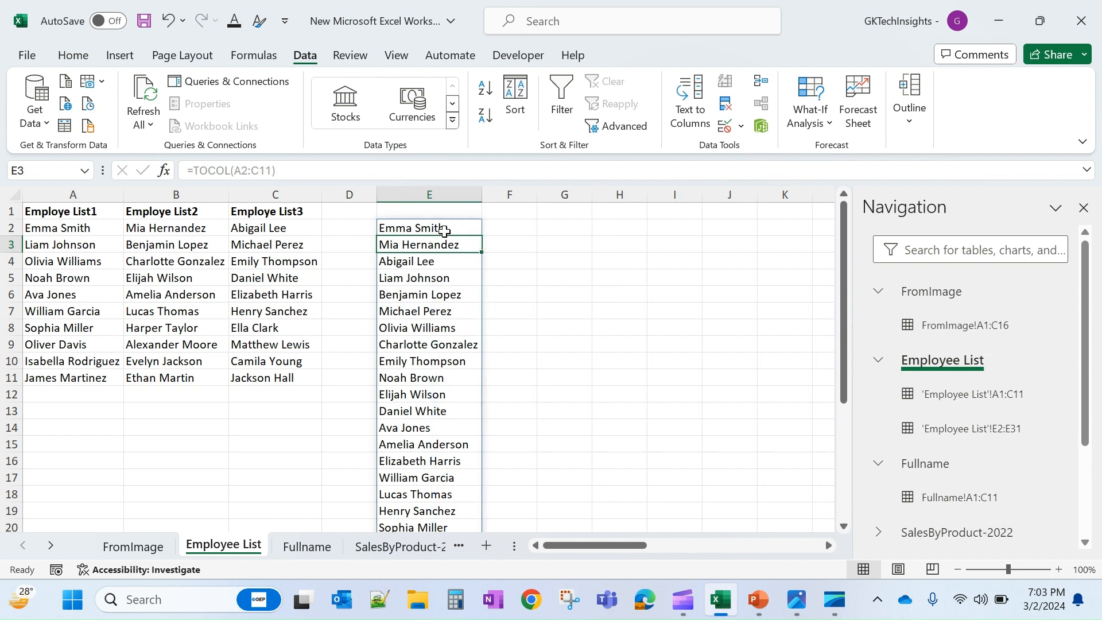
Step: Enter =TOROW(A2:C11) in cell G2 to lay out the three employee lists in one row
{"action": "left_click", "coordinate": [528, 225]}
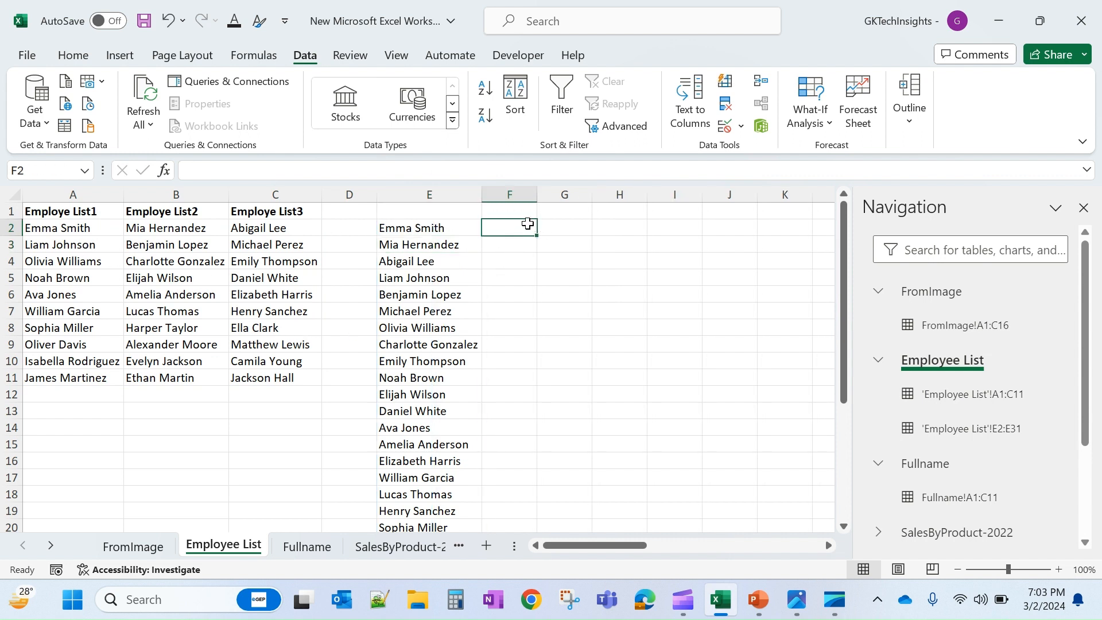
{"action": "left_click", "coordinate": [548, 226]}
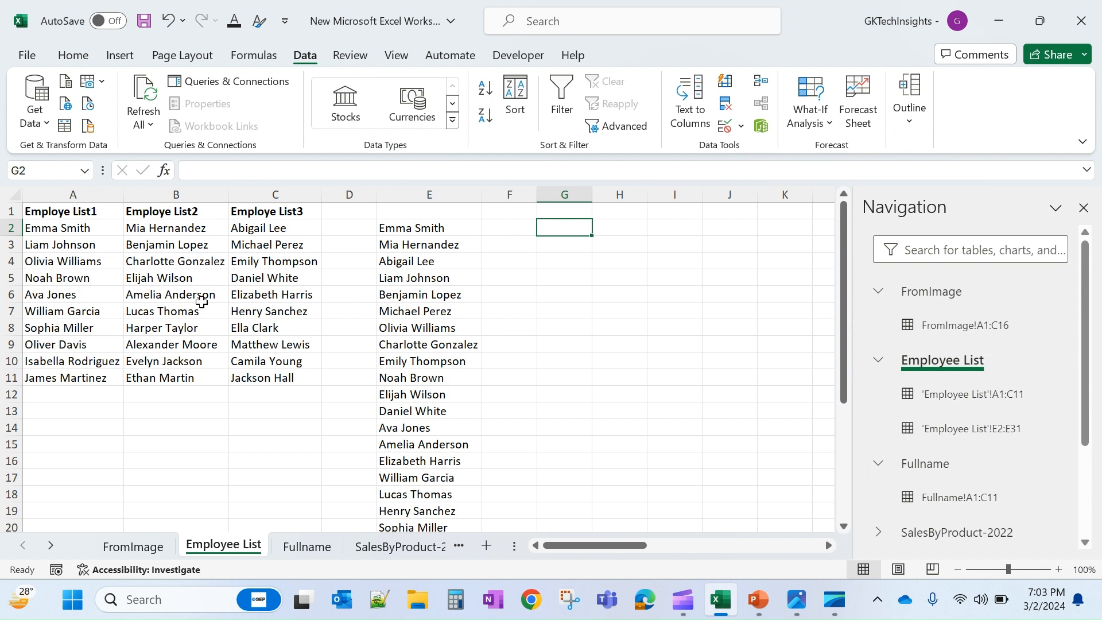
{"action": "type", "text": "=To"}
{"action": "key", "text": "Down"}
{"action": "key", "text": "Down"}
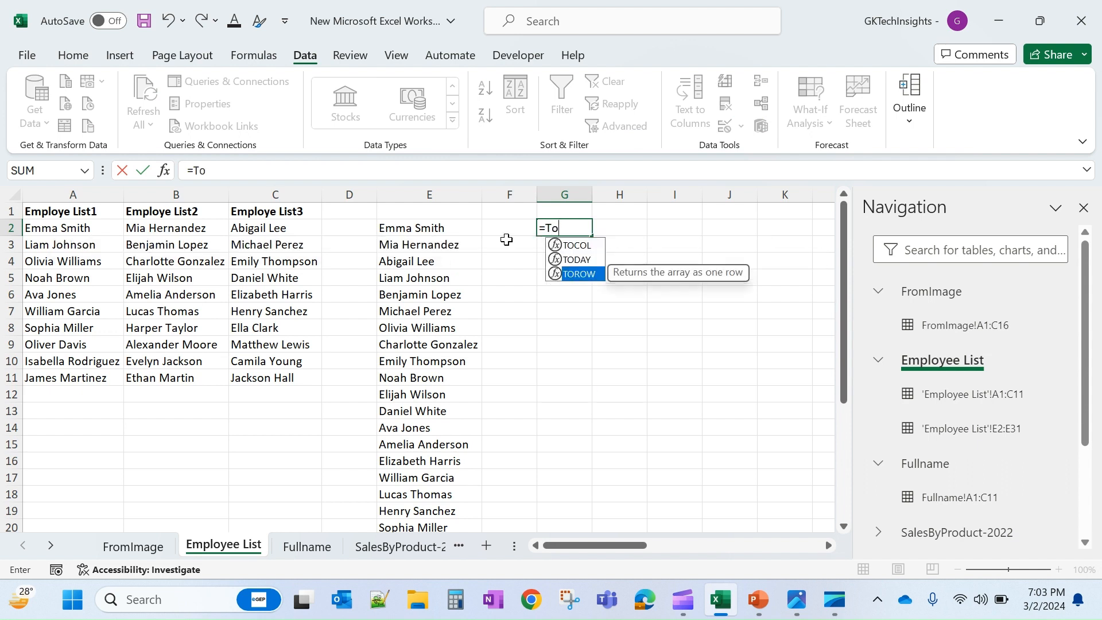
{"action": "key", "text": "Tab"}
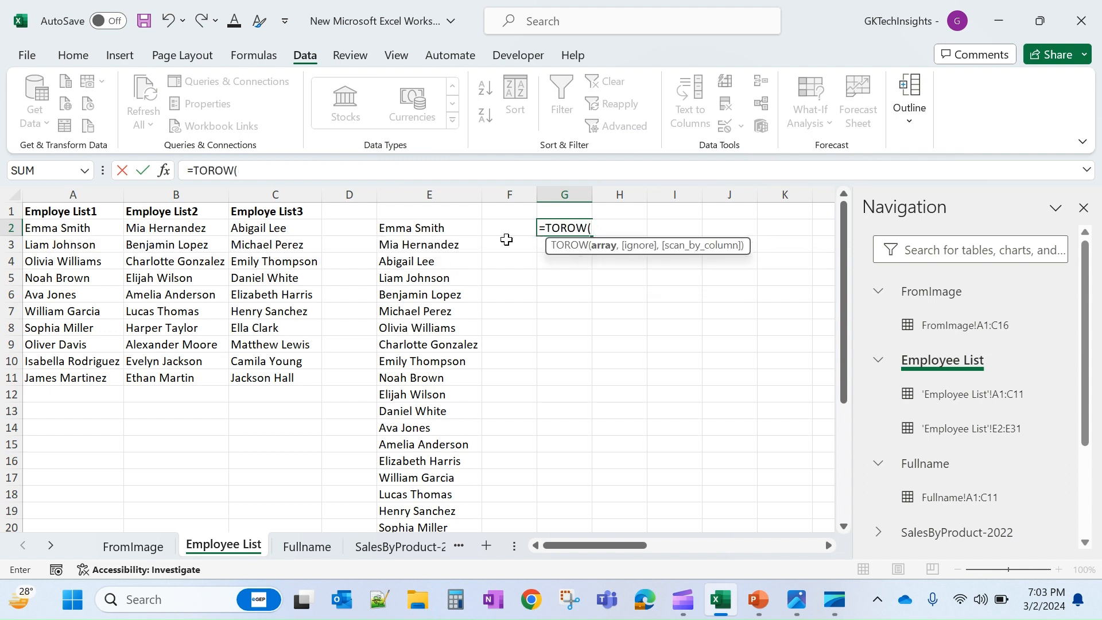
{"action": "left_click_drag", "start_coordinate": [28, 230], "coordinate": [259, 373]}
{"action": "type", "text": ")"}
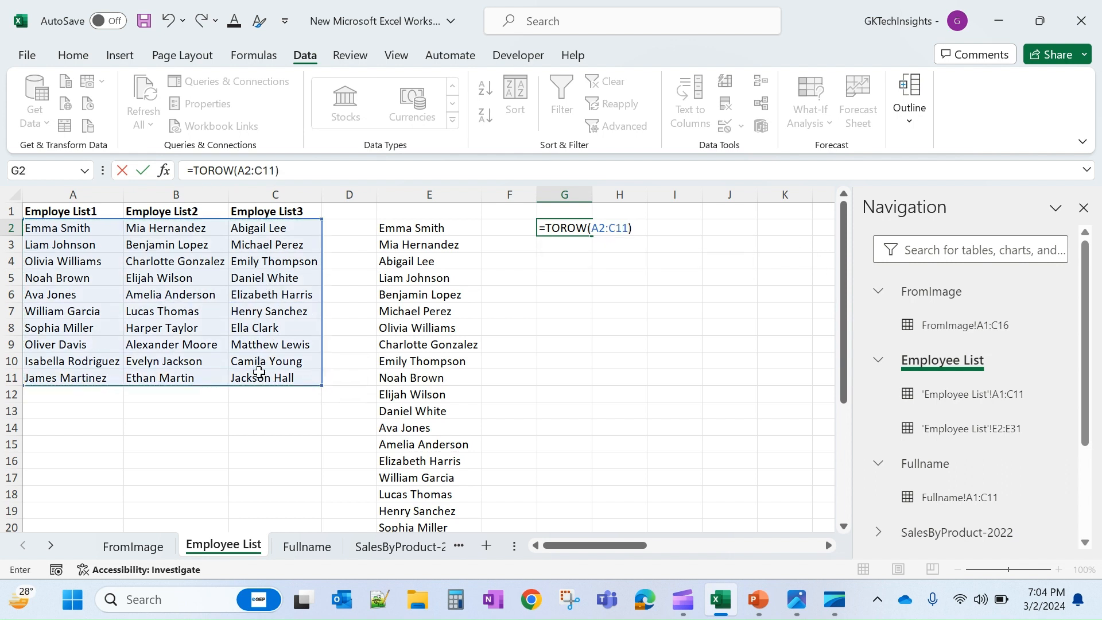
{"action": "key", "text": "Return"}
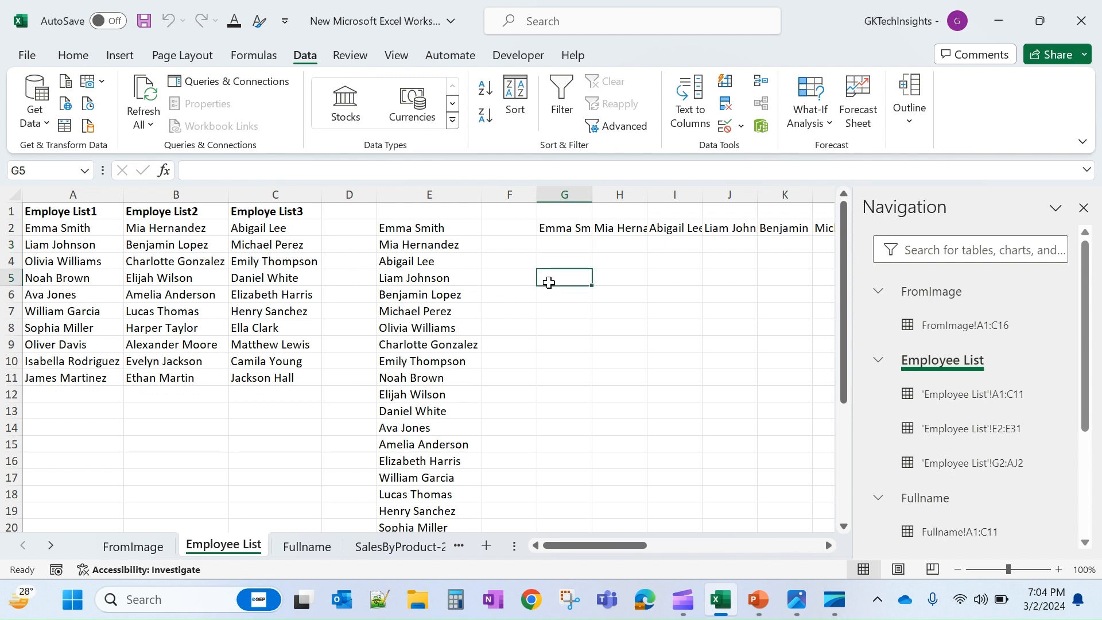
{"action": "left_click", "coordinate": [556, 234]}
{"action": "left_click", "coordinate": [563, 249]}
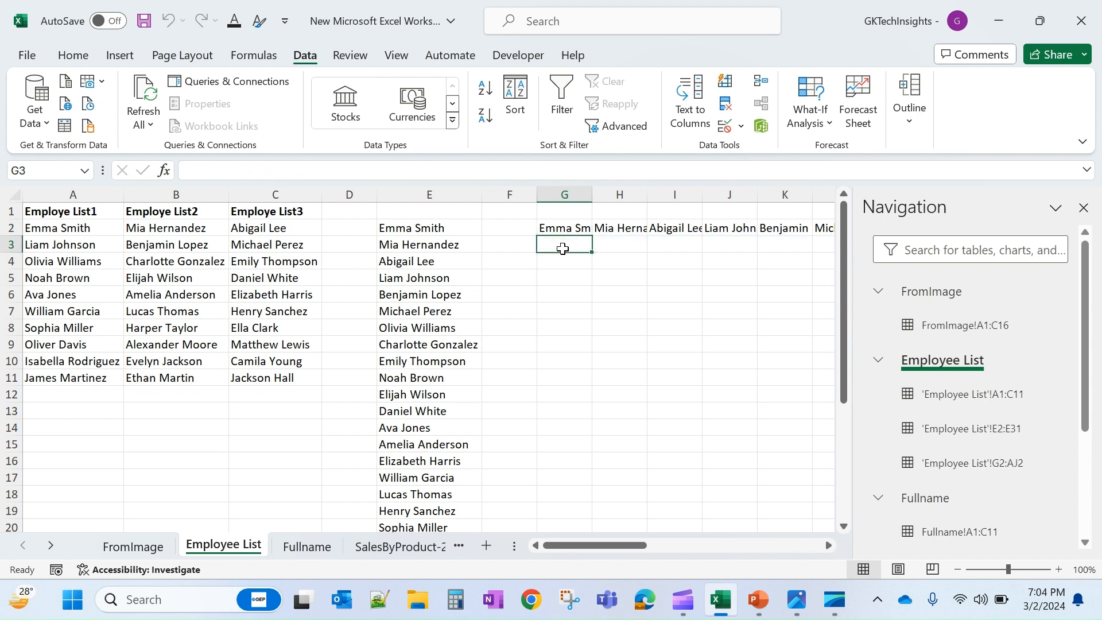
Step: On the Fullname sheet, enter =TEXTSPLIT(A2," ") in cell B2 to split the full name into first and last name
{"action": "left_click", "coordinate": [307, 546]}
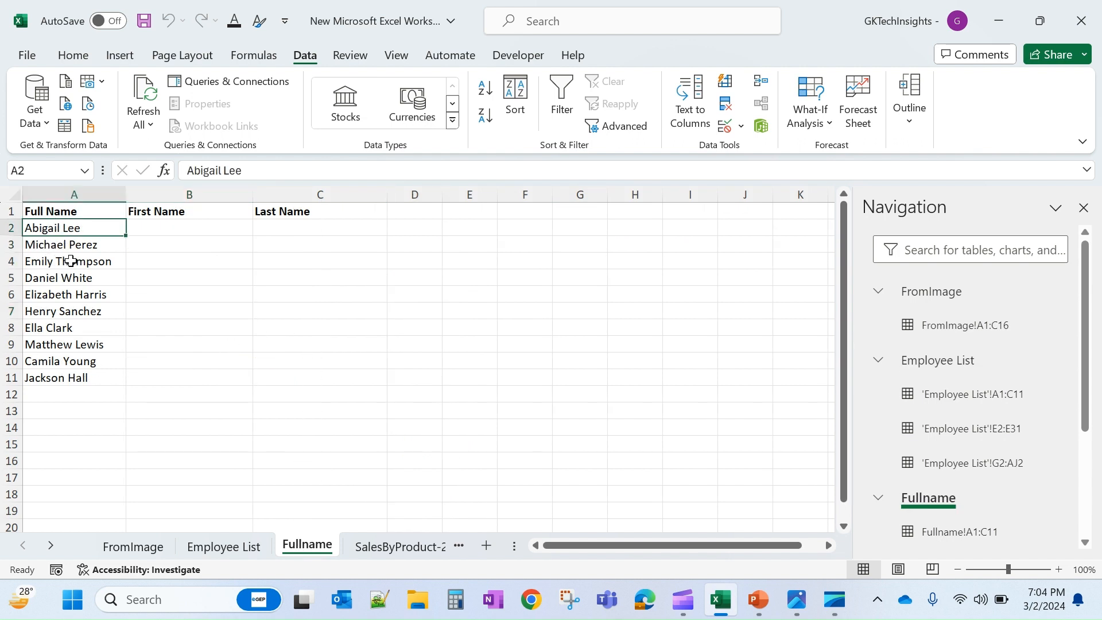
{"action": "left_click", "coordinate": [86, 379]}
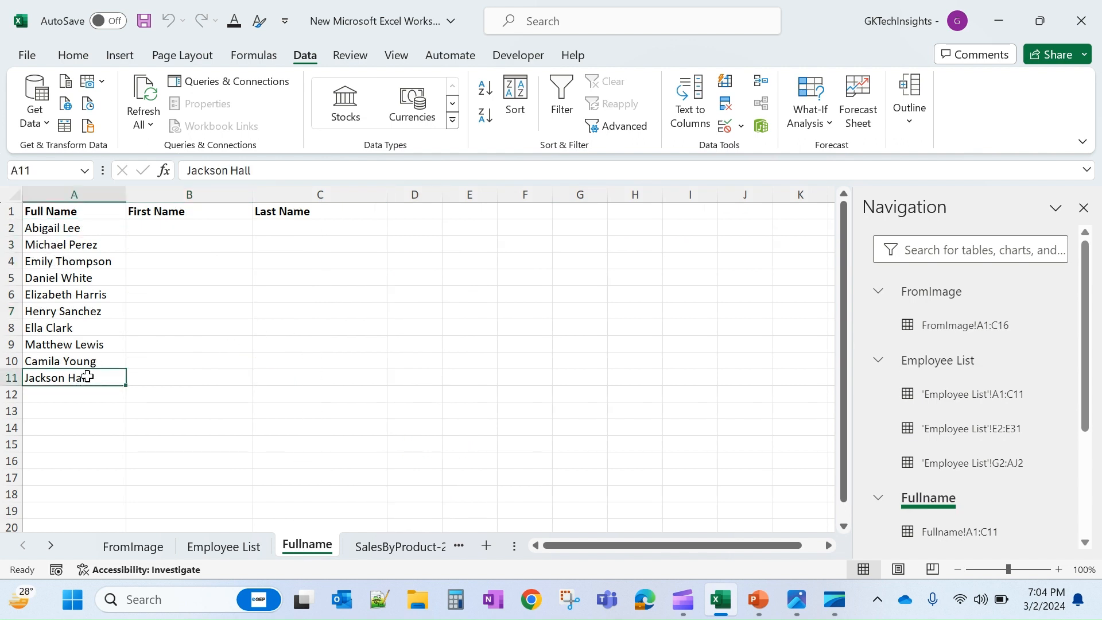
{"action": "left_click", "coordinate": [81, 226]}
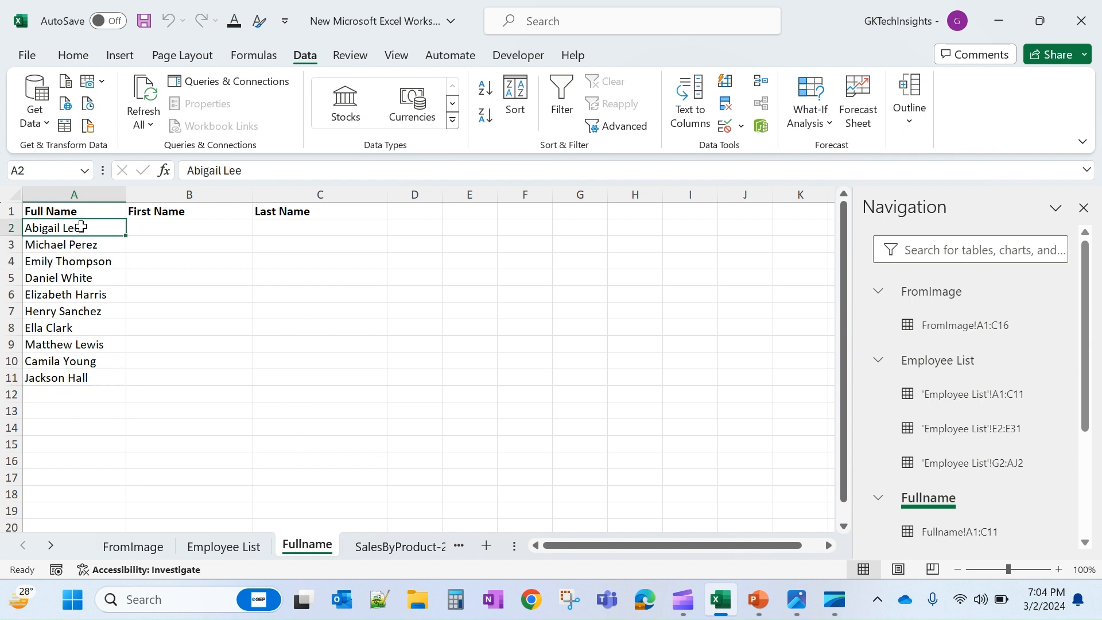
{"action": "left_click", "coordinate": [161, 230]}
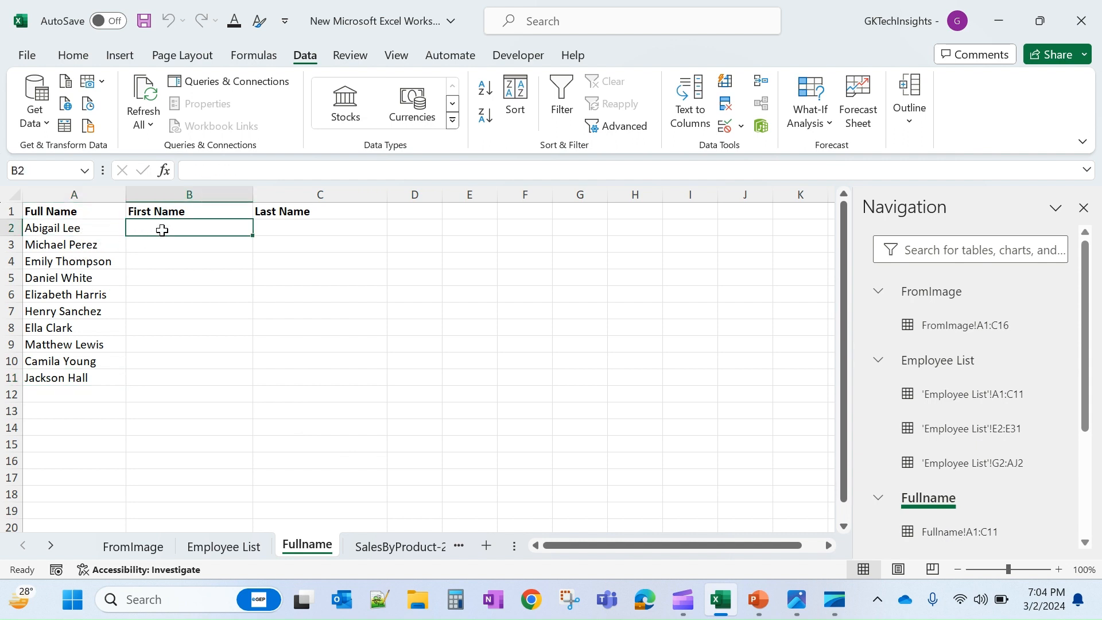
{"action": "type", "text": "="}
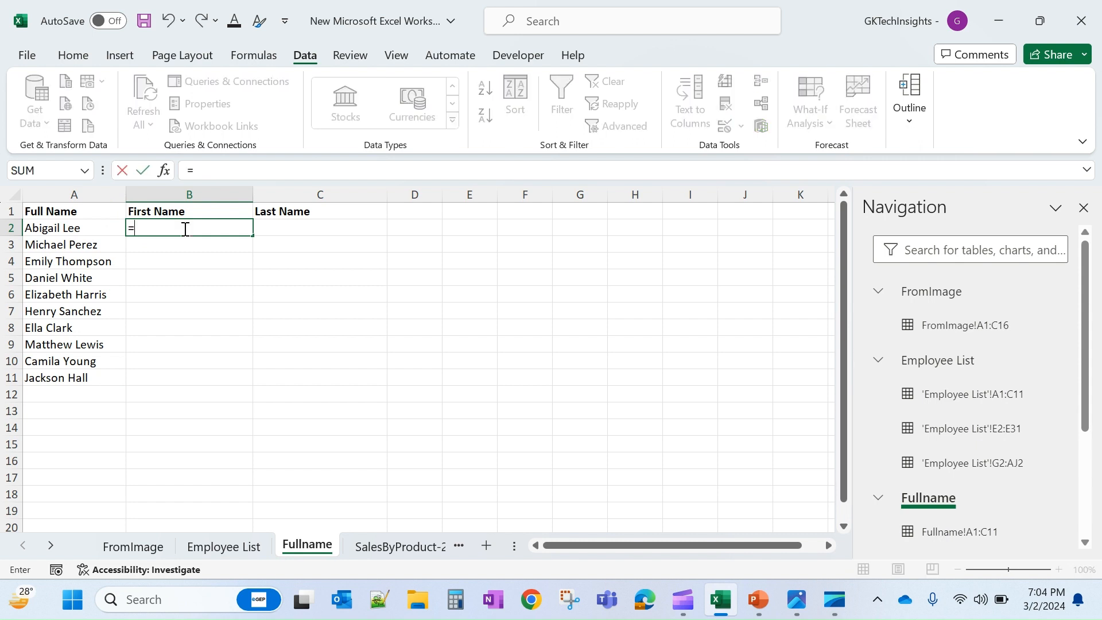
{"action": "type", "text": "tex"}
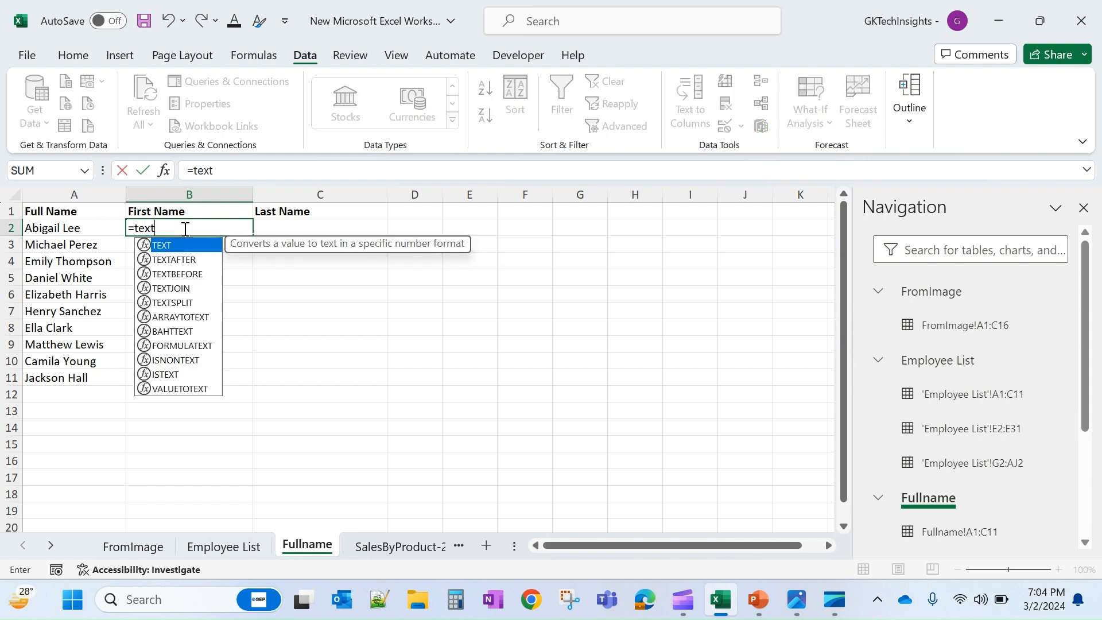
{"action": "type", "text": "t"}
{"action": "left_click", "coordinate": [181, 303]}
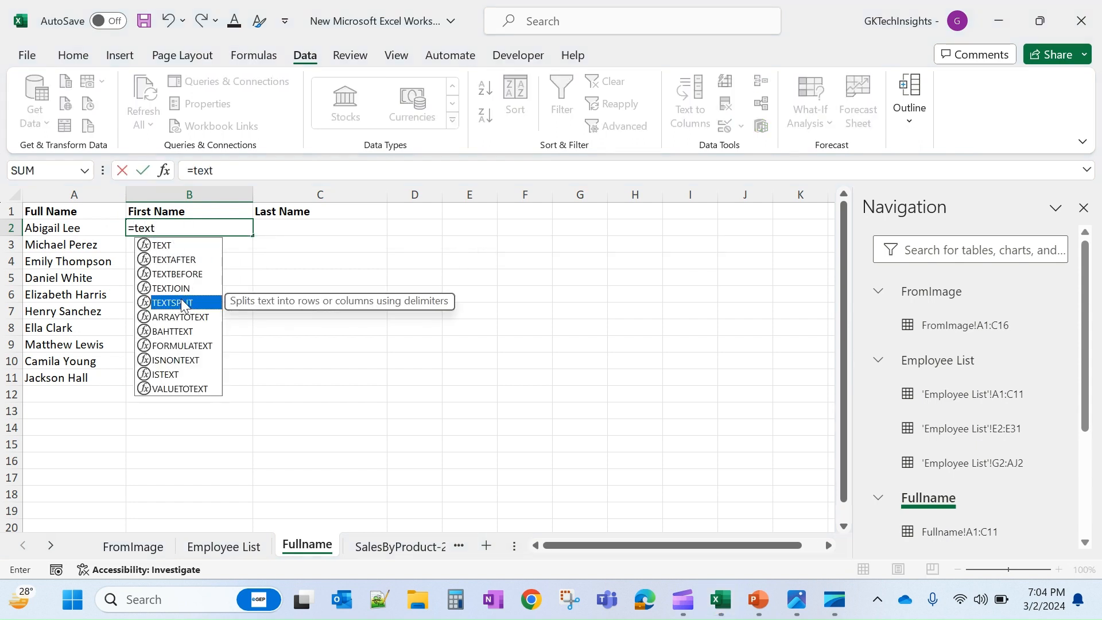
{"action": "double_click", "coordinate": [182, 303]}
{"action": "left_click", "coordinate": [60, 227]}
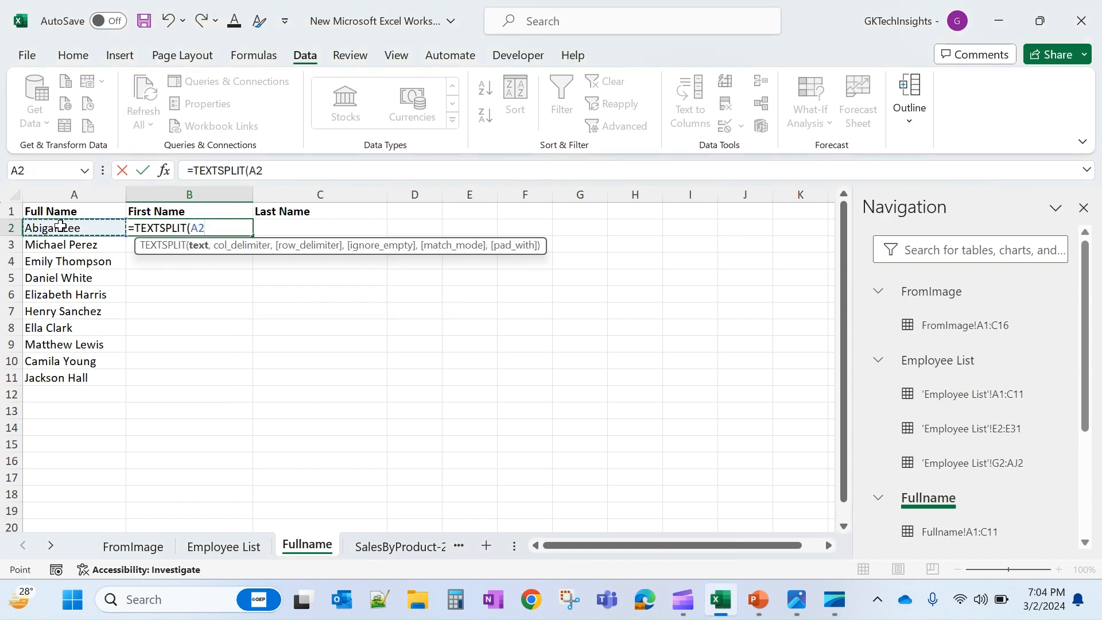
{"action": "type", "text": ","}
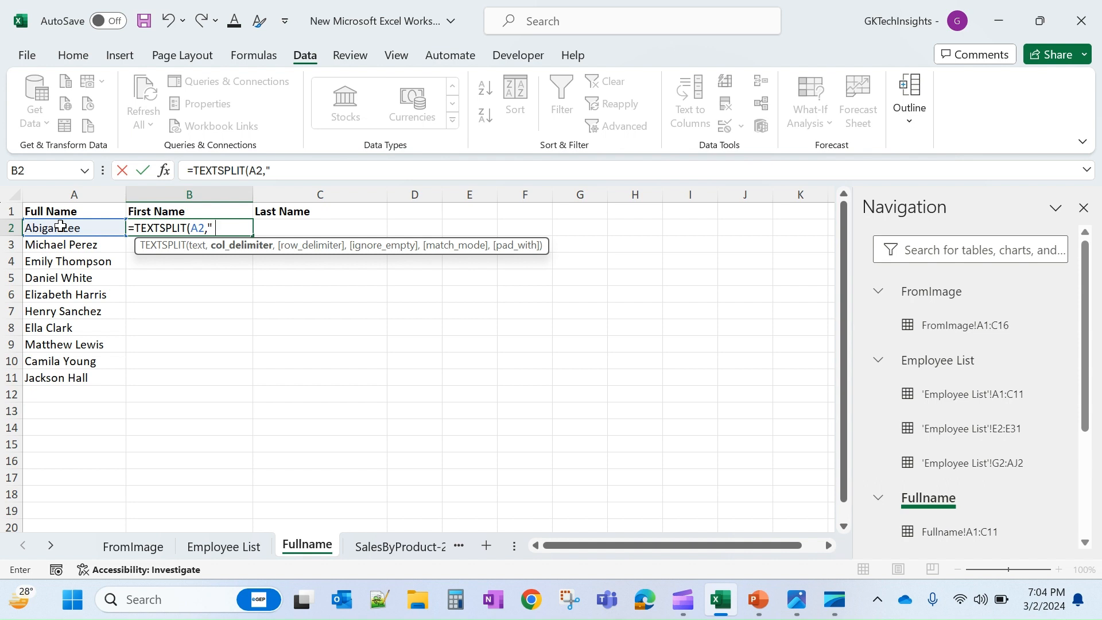
{"action": "type", "text": "\" \")"}
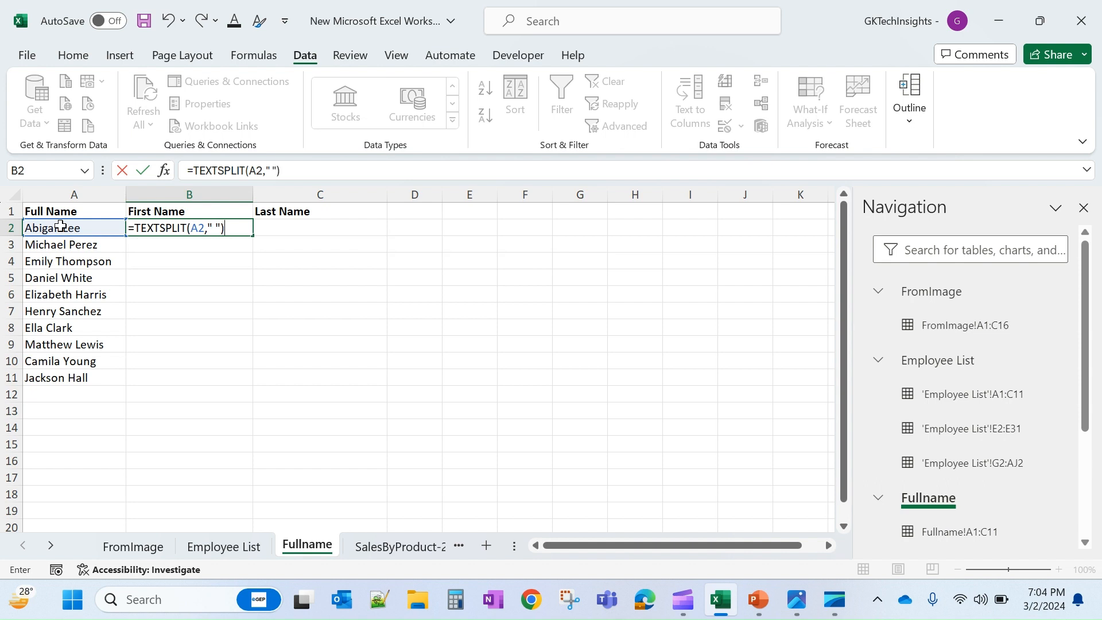
{"action": "key", "text": "Return"}
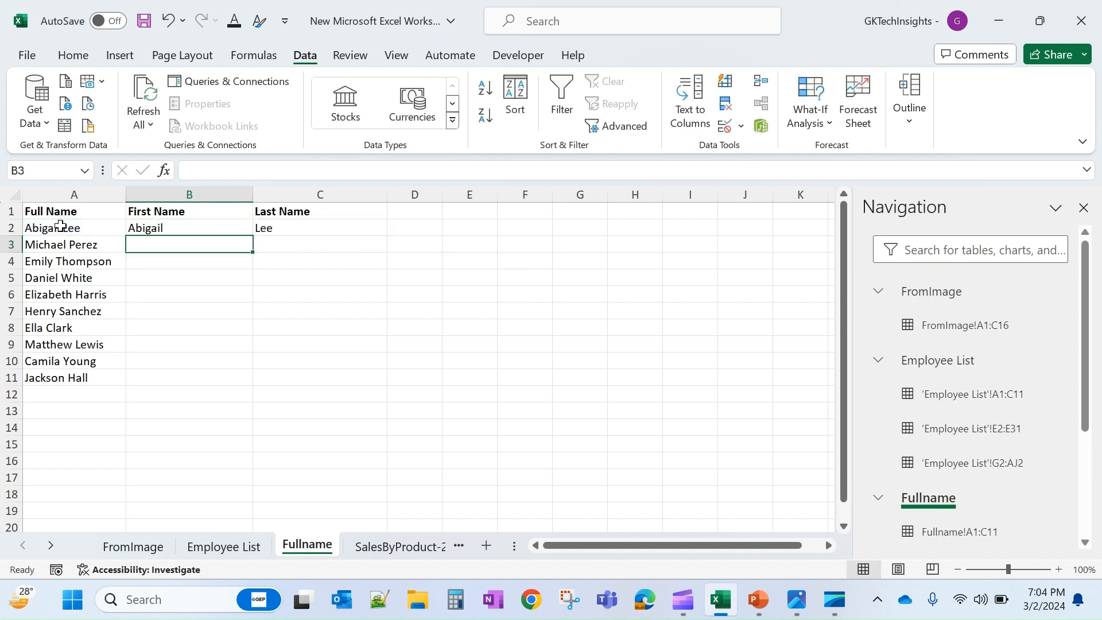
Step: Fill the TEXTSPLIT formula from B2 down to row 11 to split the remaining full names
{"action": "left_click", "coordinate": [155, 225]}
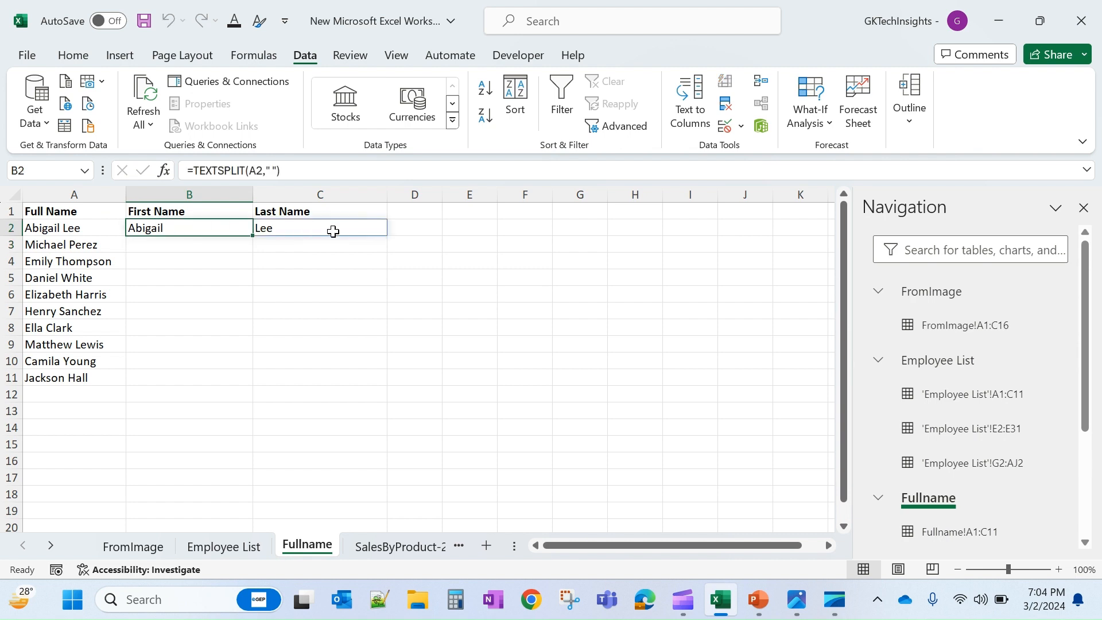
{"action": "left_click", "coordinate": [207, 250]}
{"action": "left_click_drag", "start_coordinate": [212, 229], "coordinate": [380, 385]}
{"action": "left_click", "coordinate": [321, 378]}
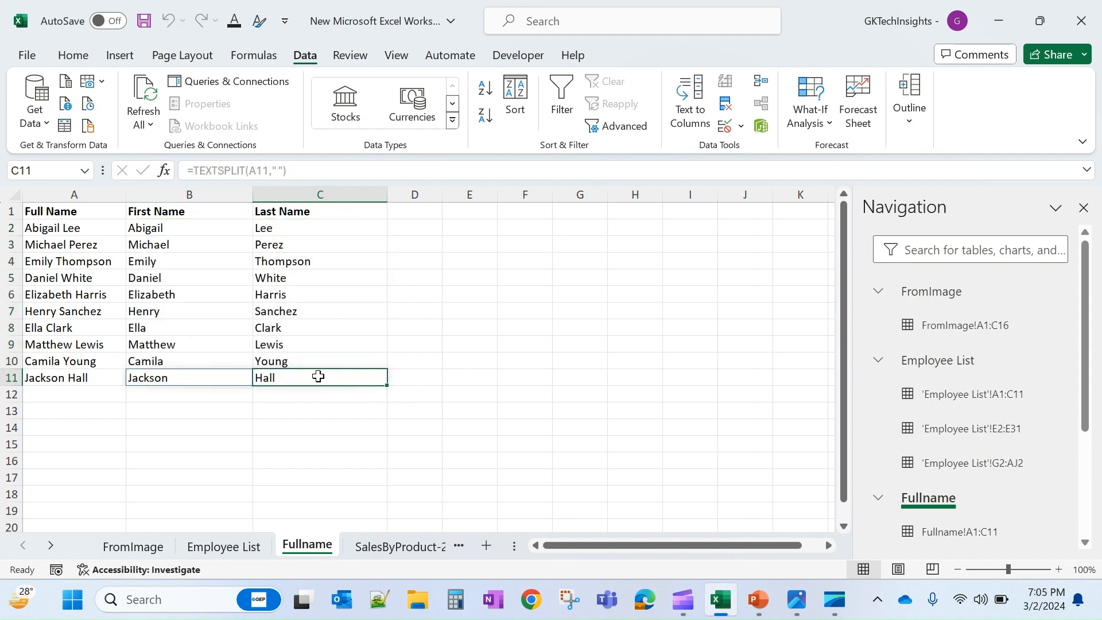
{"action": "left_click", "coordinate": [283, 442]}
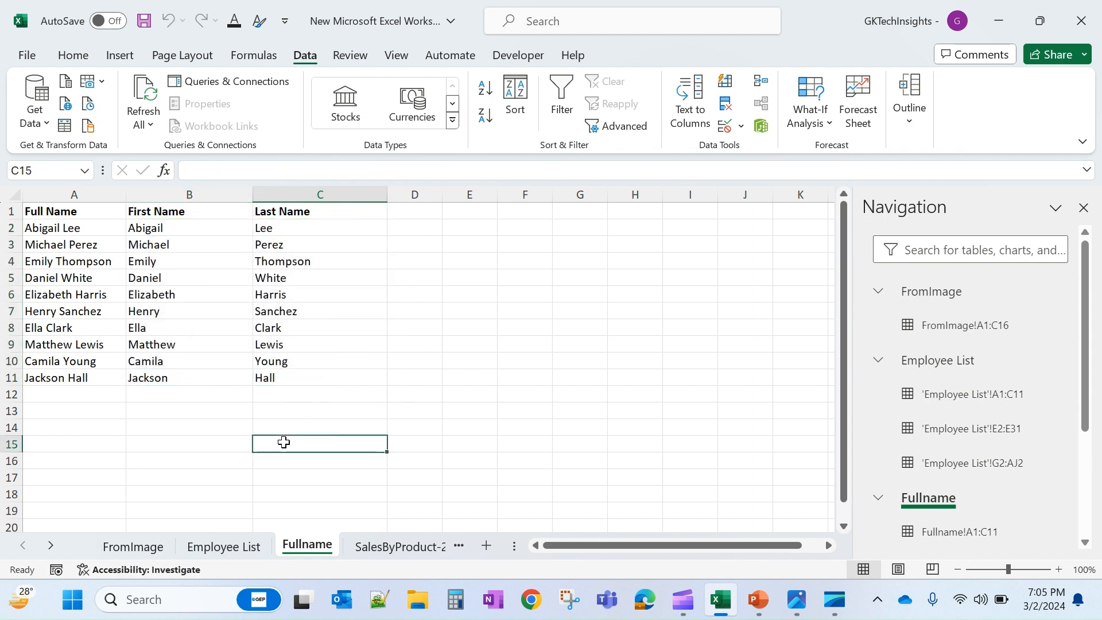
{"action": "left_click", "coordinate": [234, 451]}
{"action": "left_click", "coordinate": [172, 389]}
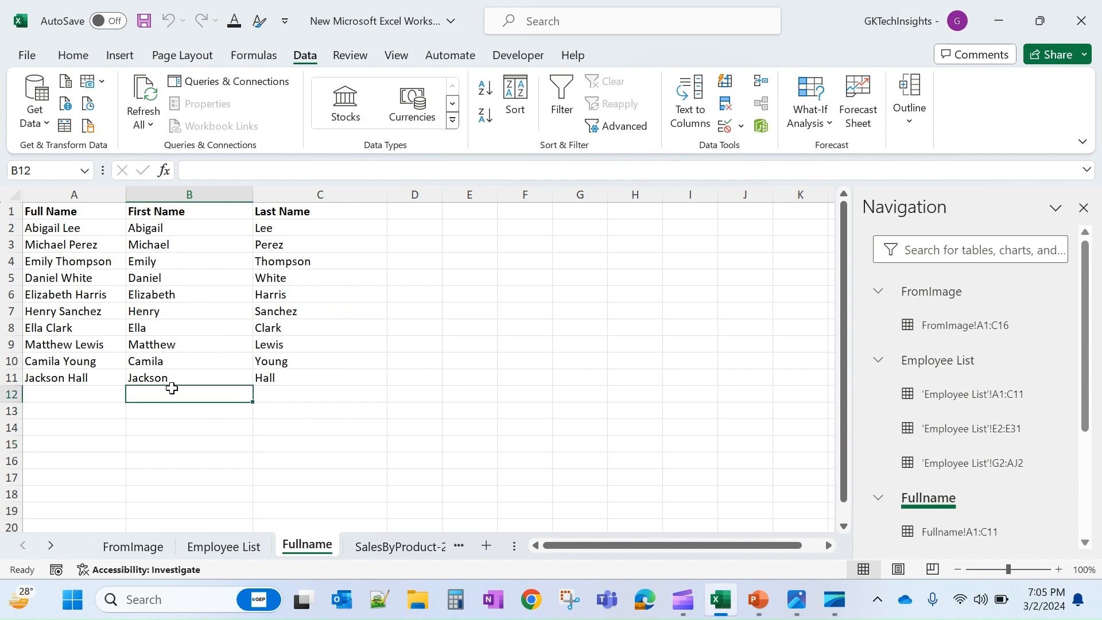
Step: Look over the profit totals in row 15 of SalesByProduct-2022 and SalesByProduct-2023, and view the blank Sheet9
{"action": "left_click", "coordinate": [371, 546]}
{"action": "left_click", "coordinate": [106, 450]}
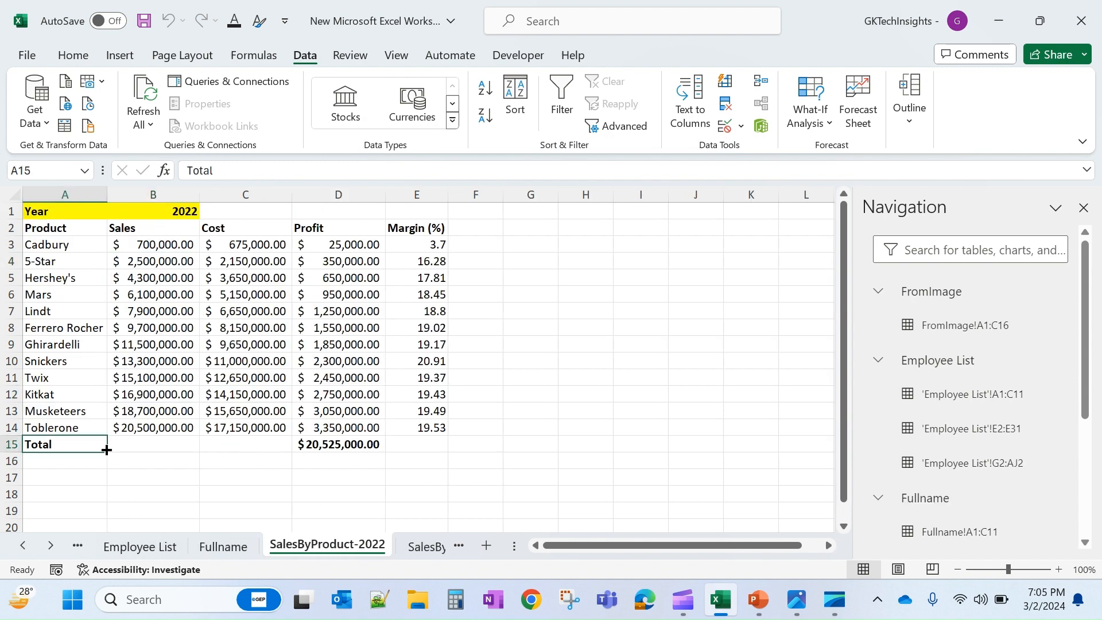
{"action": "left_click", "coordinate": [346, 446]}
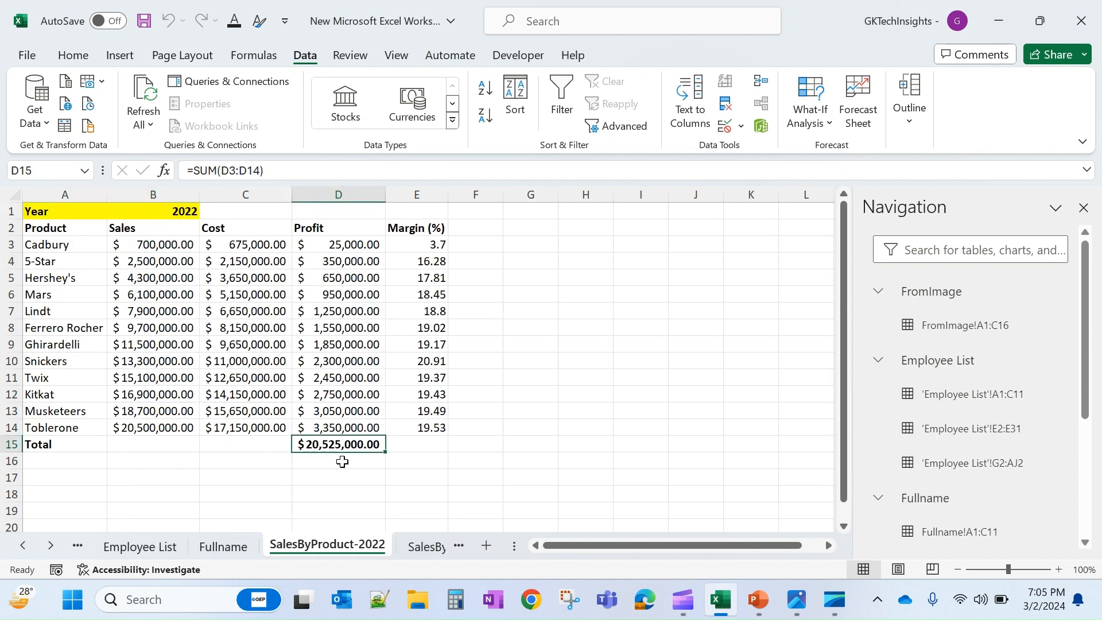
{"action": "left_click", "coordinate": [412, 549]}
{"action": "left_click", "coordinate": [299, 446]}
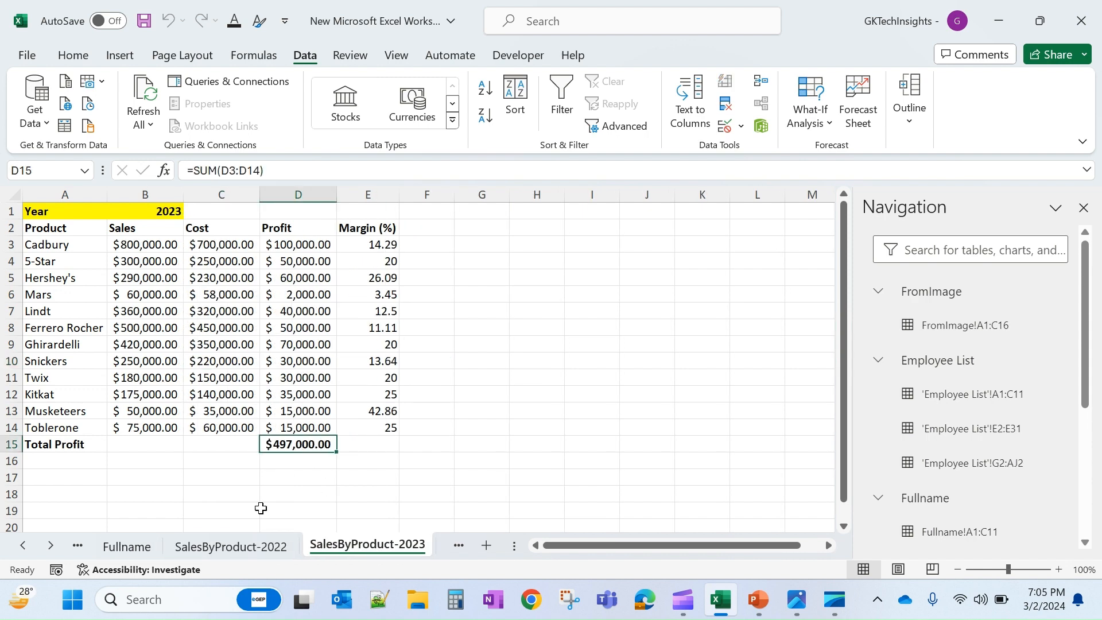
{"action": "left_click", "coordinate": [58, 549]}
{"action": "left_click", "coordinate": [58, 548]}
{"action": "left_click", "coordinate": [322, 548]}
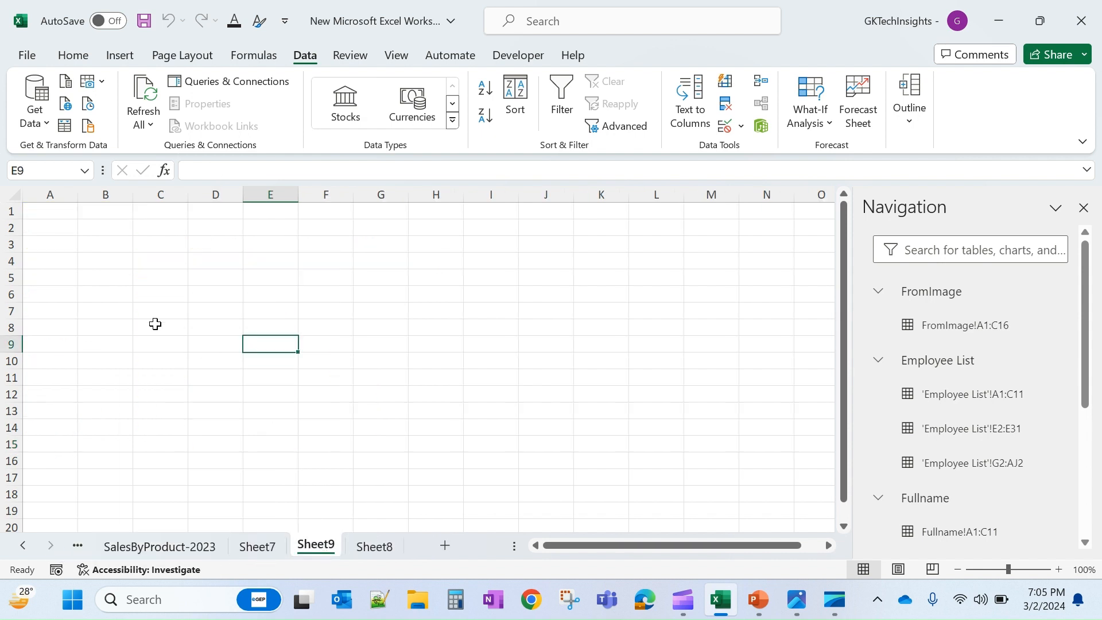
{"action": "left_click", "coordinate": [103, 244]}
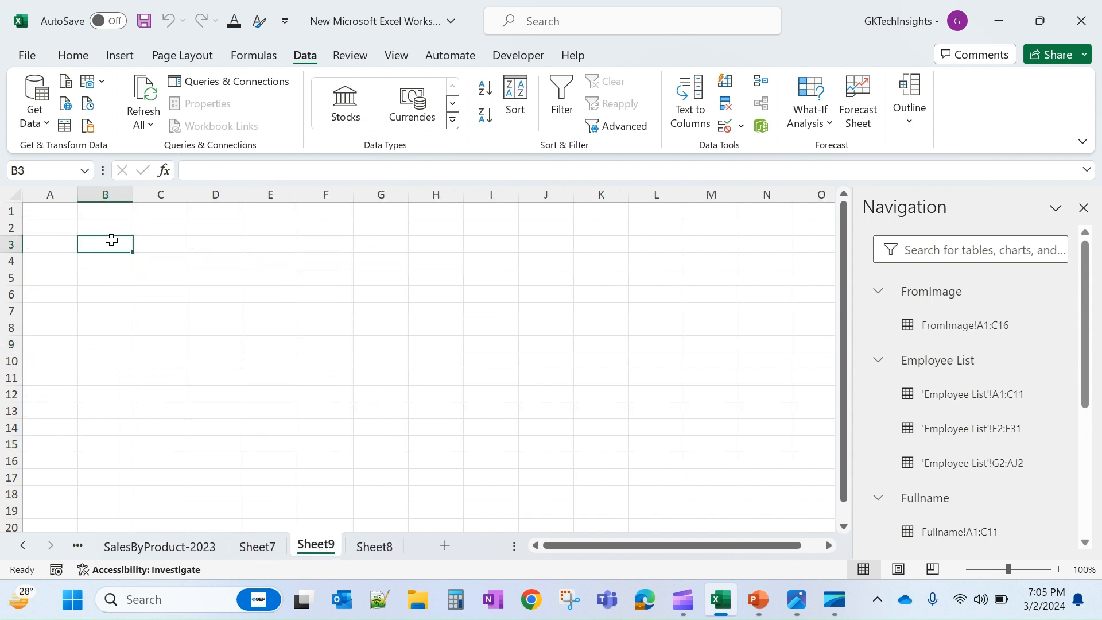
Step: Return to the SalesByProduct-2022 sheet and examine the Total row in A15:D15
{"action": "left_click", "coordinate": [23, 545]}
{"action": "left_click", "coordinate": [23, 545]}
{"action": "left_click", "coordinate": [256, 554]}
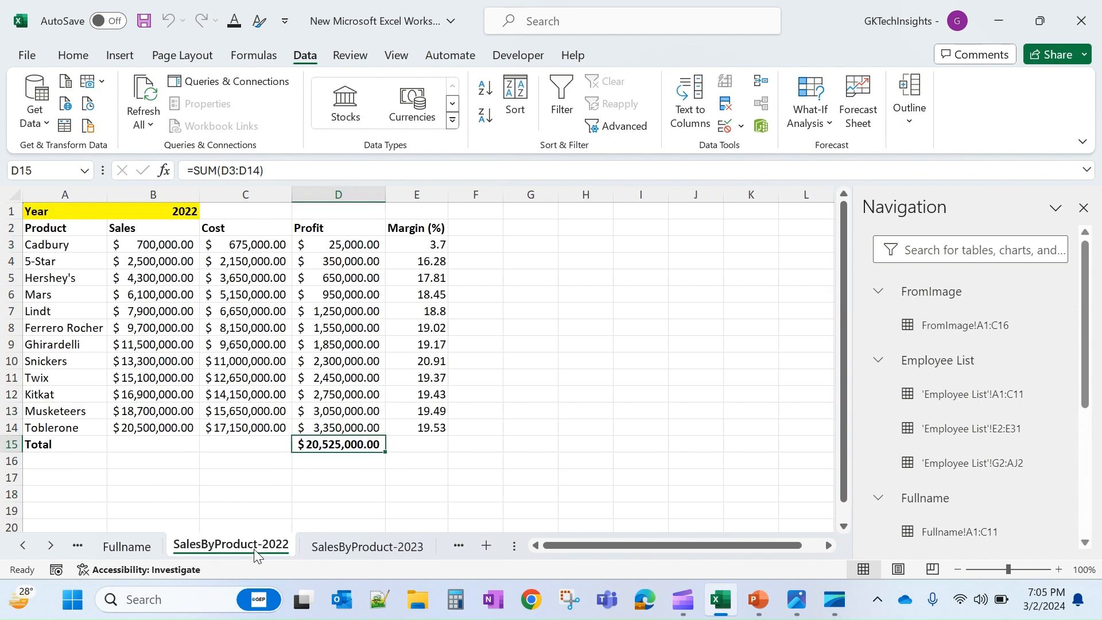
{"action": "left_click_drag", "start_coordinate": [38, 443], "coordinate": [302, 446]}
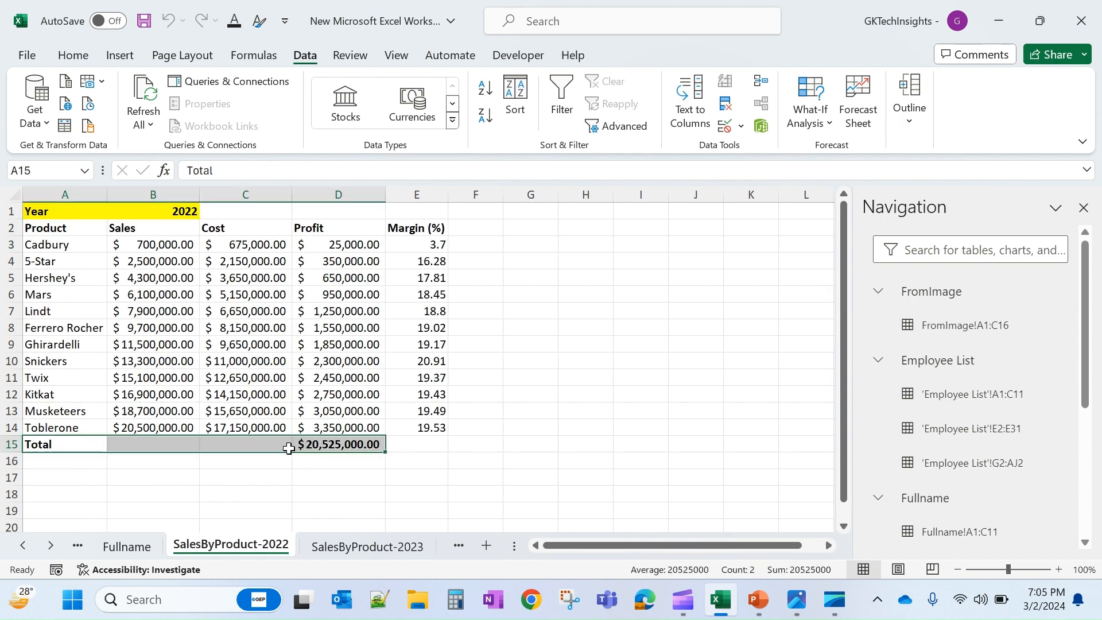
{"action": "left_click", "coordinate": [279, 460]}
{"action": "left_click_drag", "start_coordinate": [60, 445], "coordinate": [233, 442]}
{"action": "left_click", "coordinate": [178, 474]}
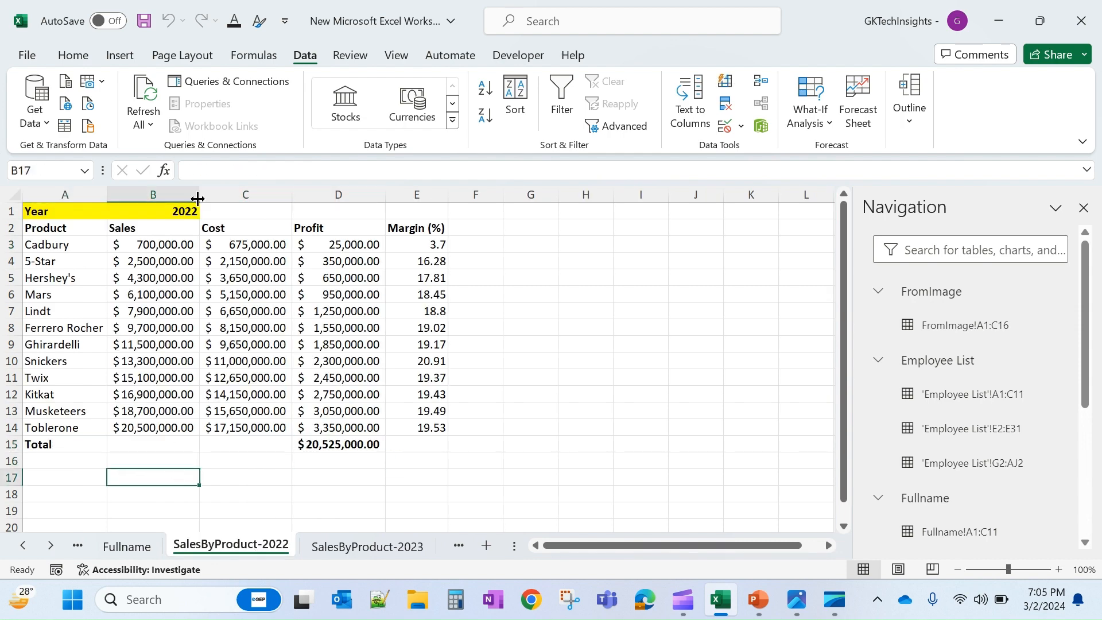
Step: Open the ribbon customization options and add two new custom tabs after Data, each with a new group
{"action": "right_click", "coordinate": [287, 144]}
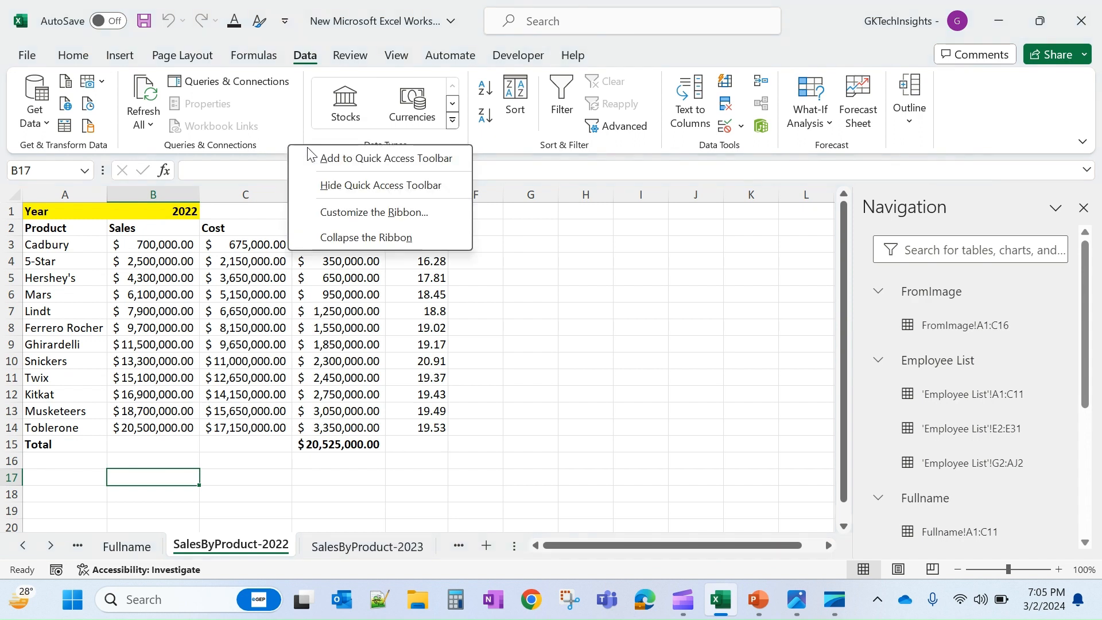
{"action": "left_click", "coordinate": [332, 213]}
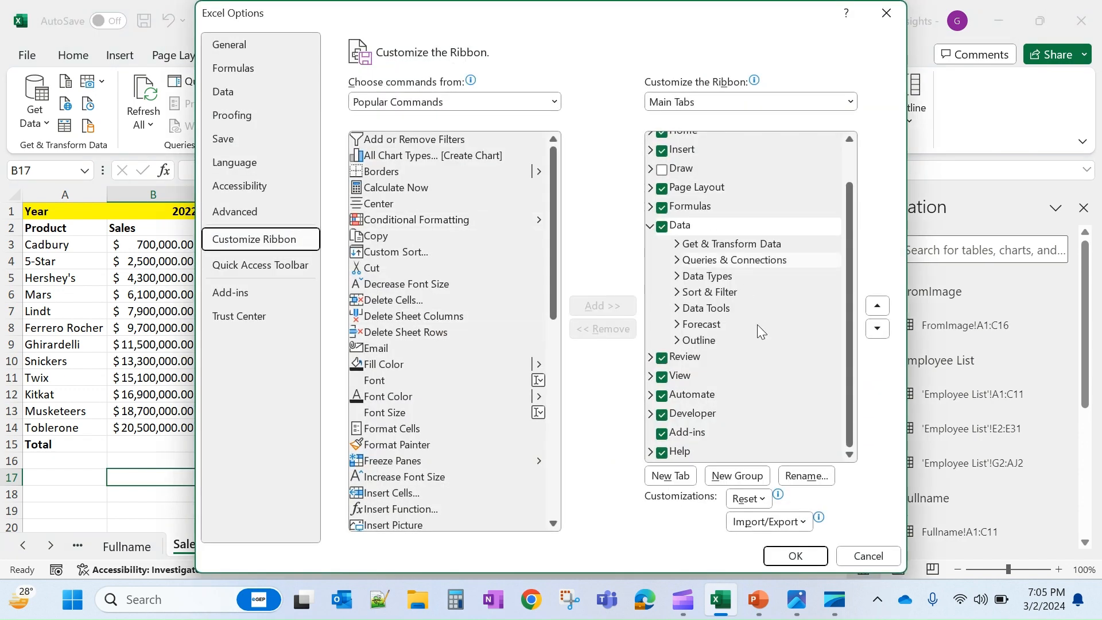
{"action": "left_click", "coordinate": [672, 476]}
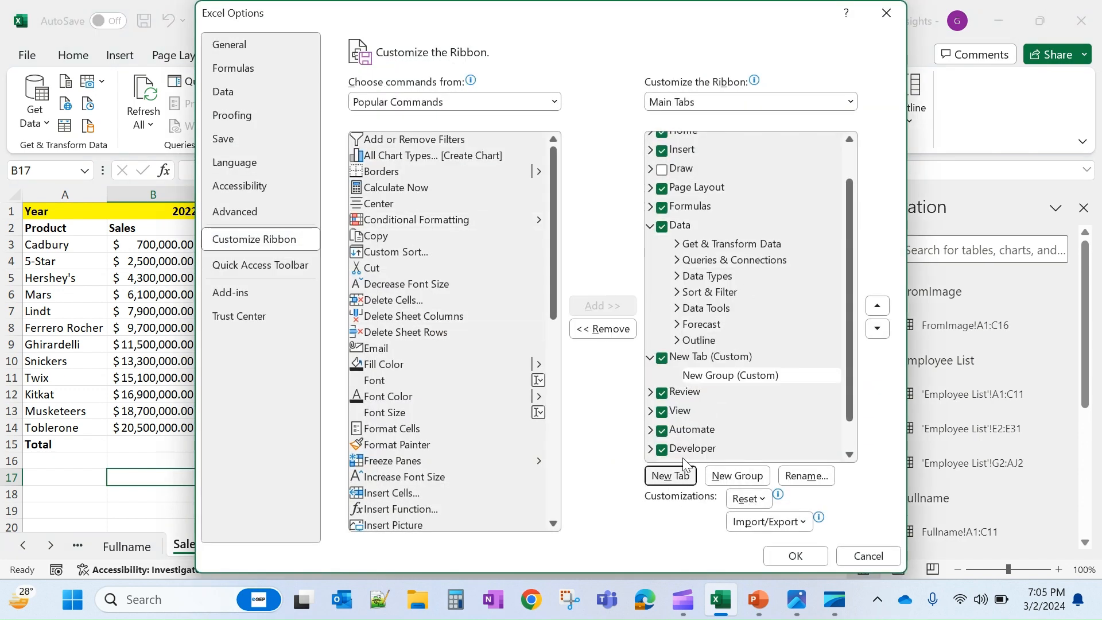
{"action": "left_click", "coordinate": [671, 476]}
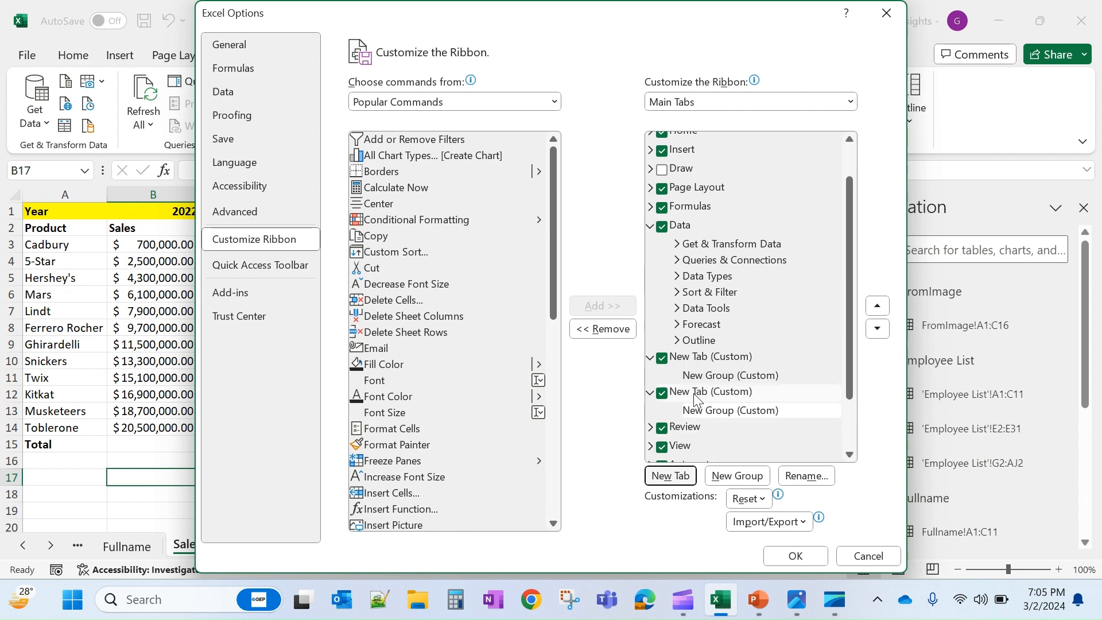
Step: Add the Camera command from Commands Not in the Ribbon to the second custom tab's new group, and apply the customization
{"action": "left_click", "coordinate": [554, 101]}
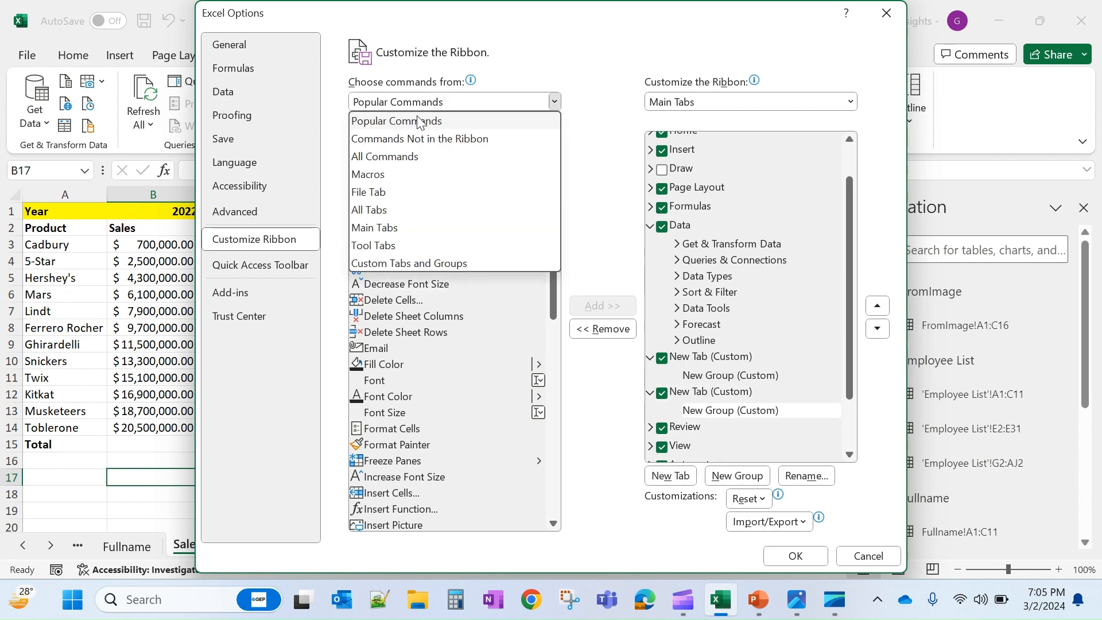
{"action": "left_click", "coordinate": [404, 140]}
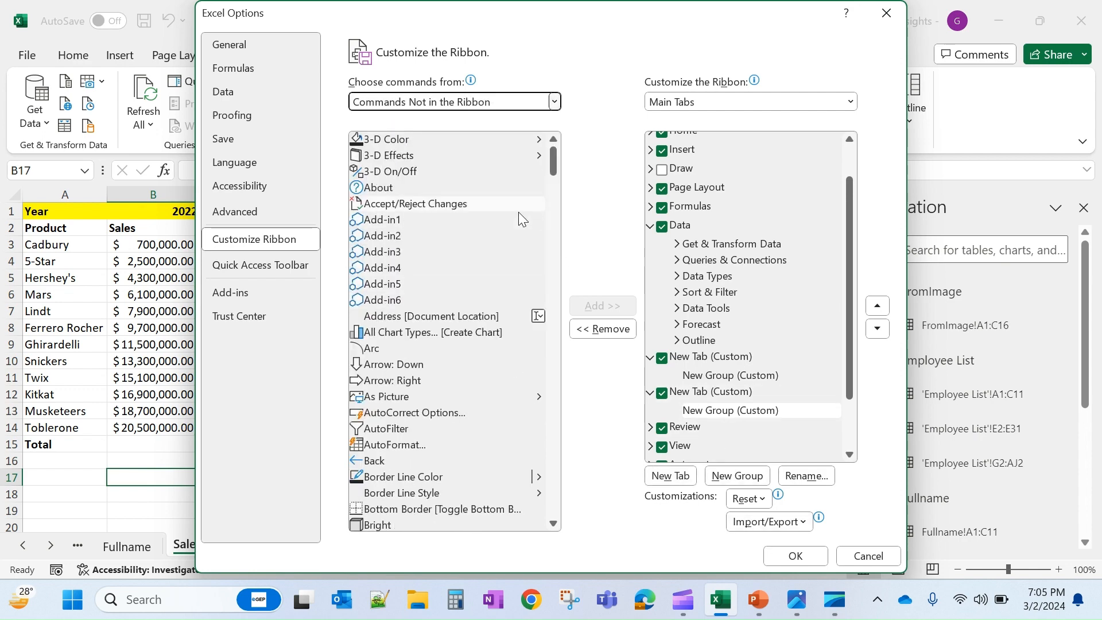
{"action": "scroll", "coordinate": [450, 343], "scroll_direction": "down", "scroll_amount": 5}
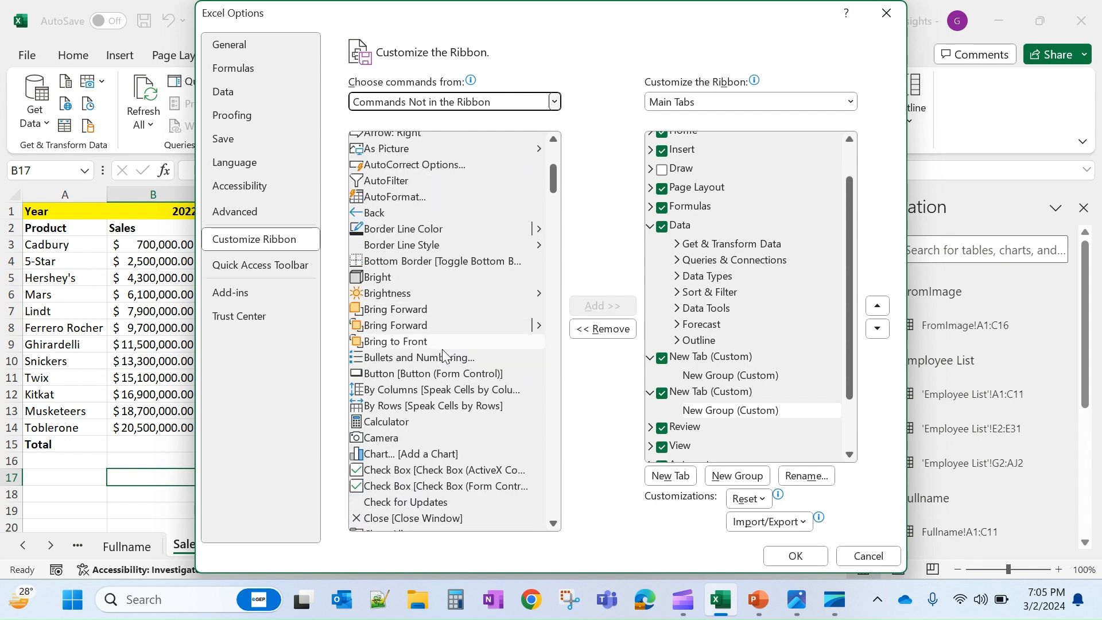
{"action": "scroll", "coordinate": [420, 413], "scroll_direction": "down", "scroll_amount": 1}
{"action": "left_click", "coordinate": [382, 399]}
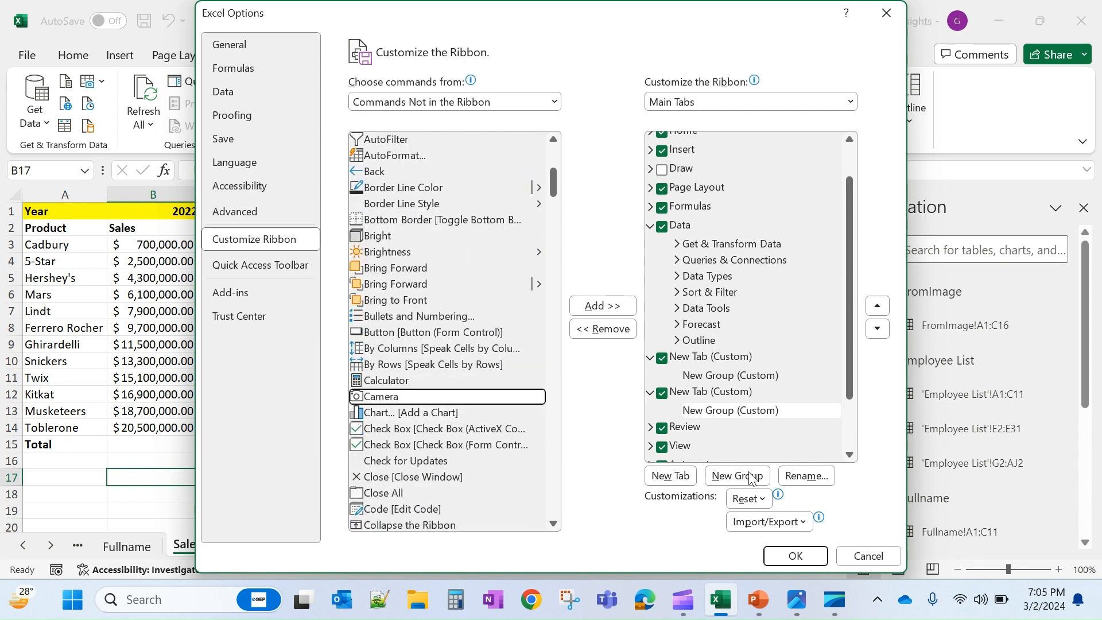
{"action": "left_click", "coordinate": [603, 306]}
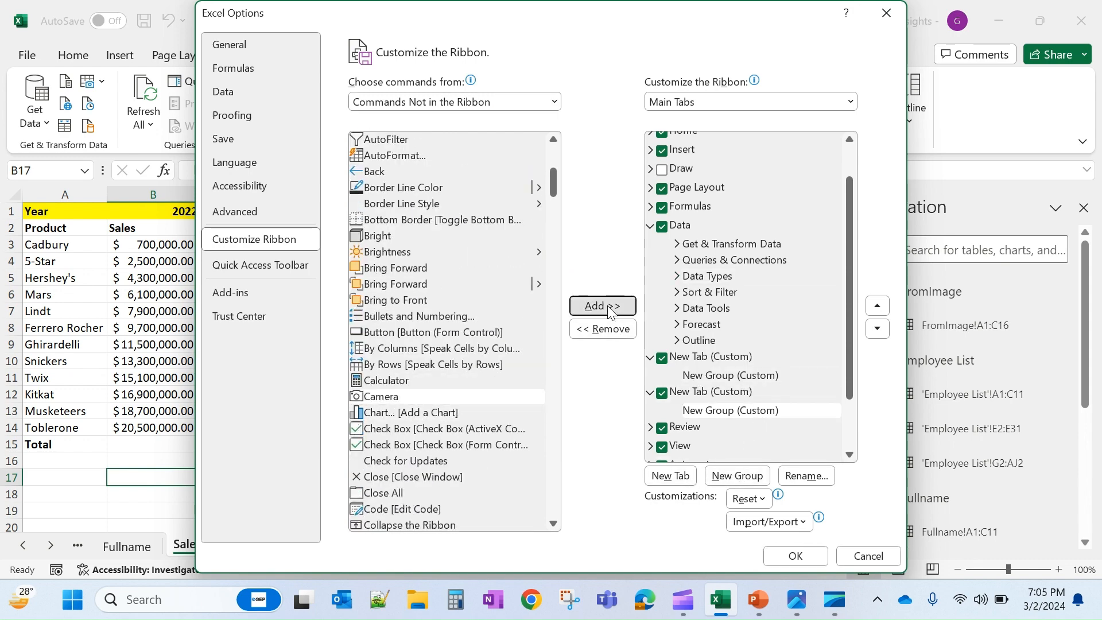
{"action": "left_click", "coordinate": [784, 548]}
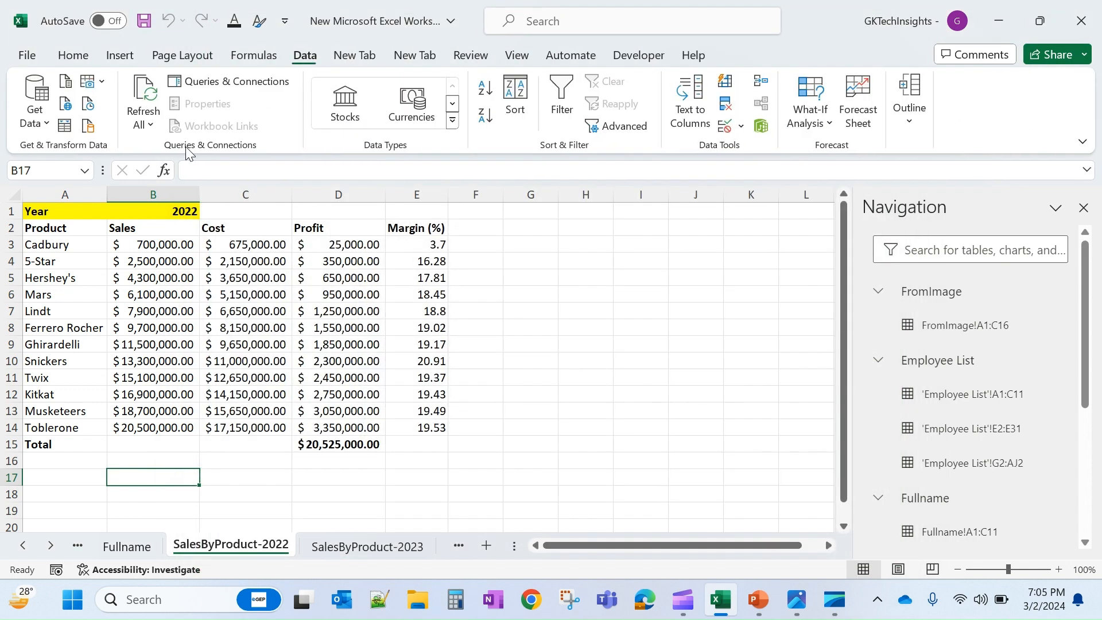
Step: Display the custom ribbon tab containing Camera and close the Navigation pane
{"action": "left_click", "coordinate": [414, 55]}
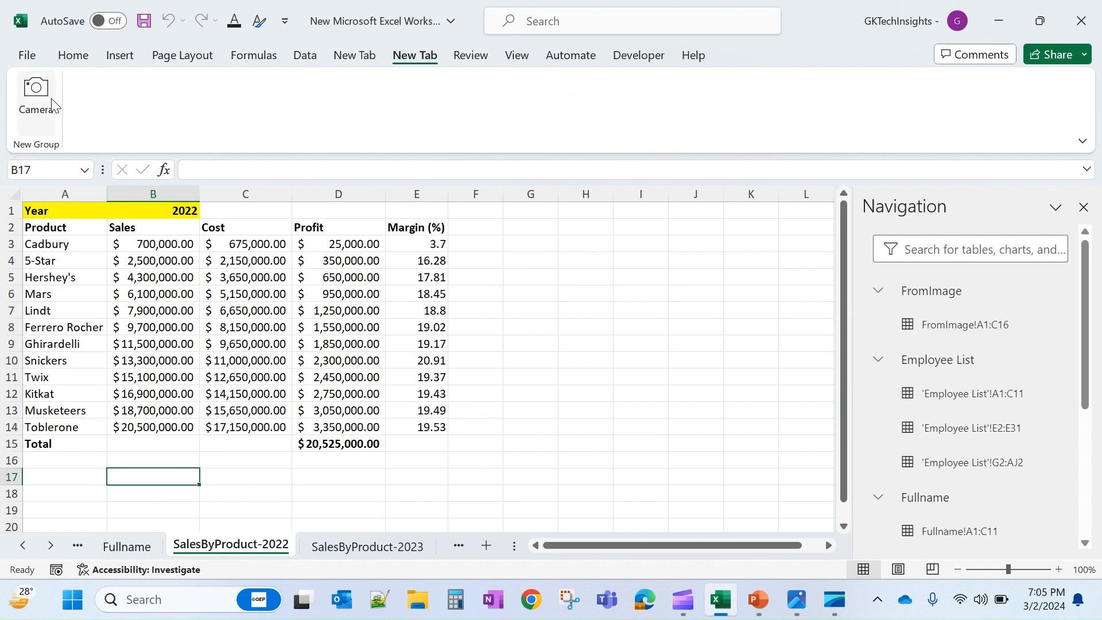
{"action": "left_click", "coordinate": [1085, 208]}
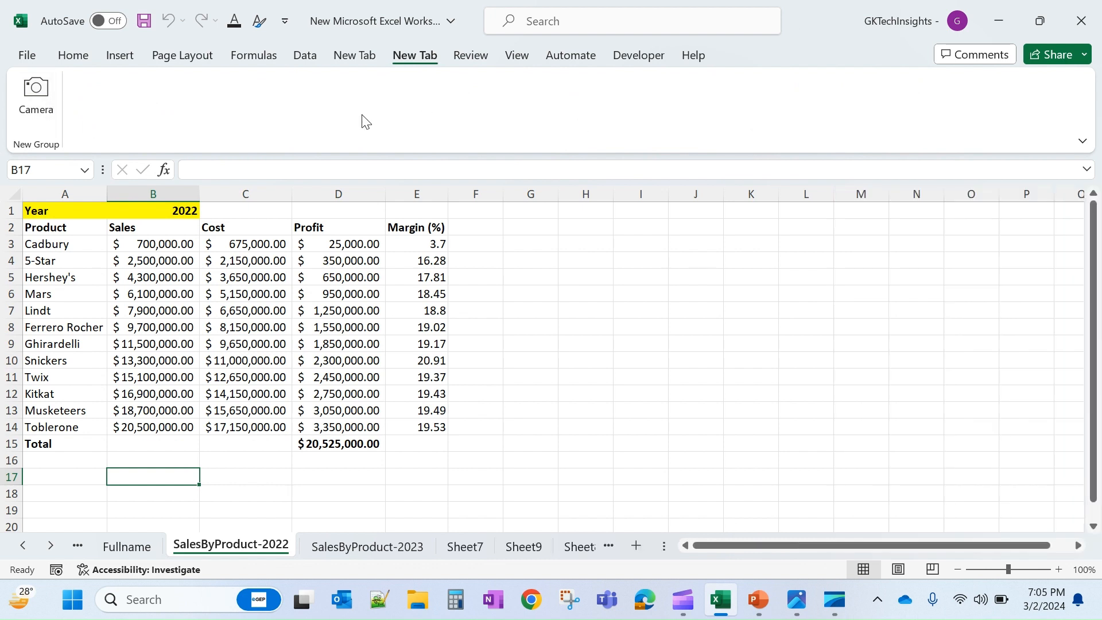
Step: Capture the Total row A15:D15 with the Camera tool and place the linked picture on Sheet9, aligned at cell C2
{"action": "left_click", "coordinate": [57, 460]}
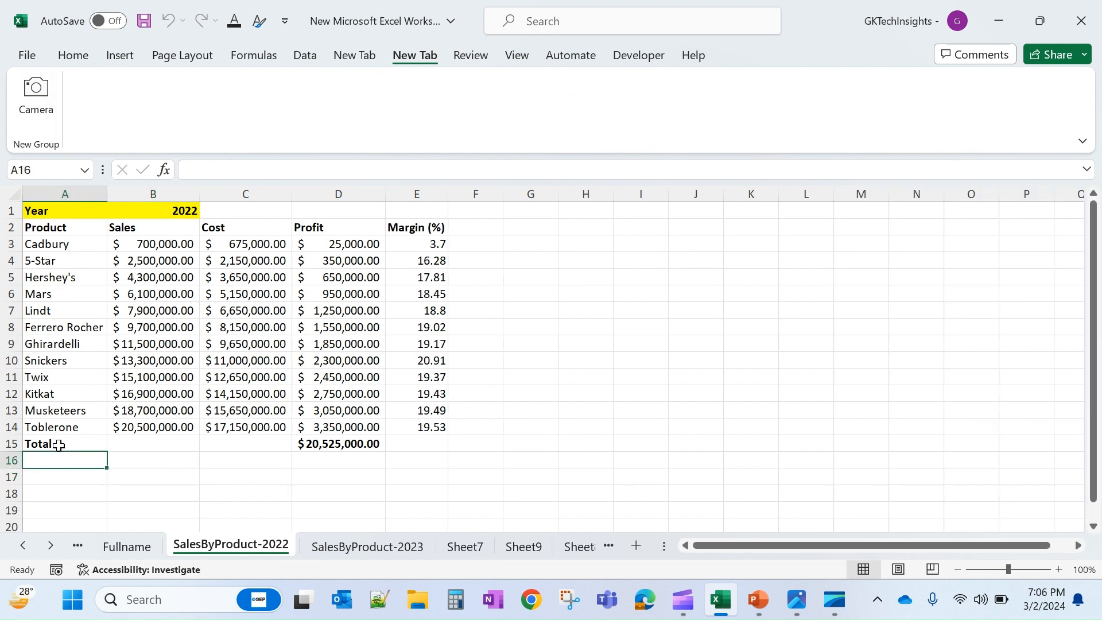
{"action": "left_click_drag", "start_coordinate": [57, 444], "coordinate": [326, 450]}
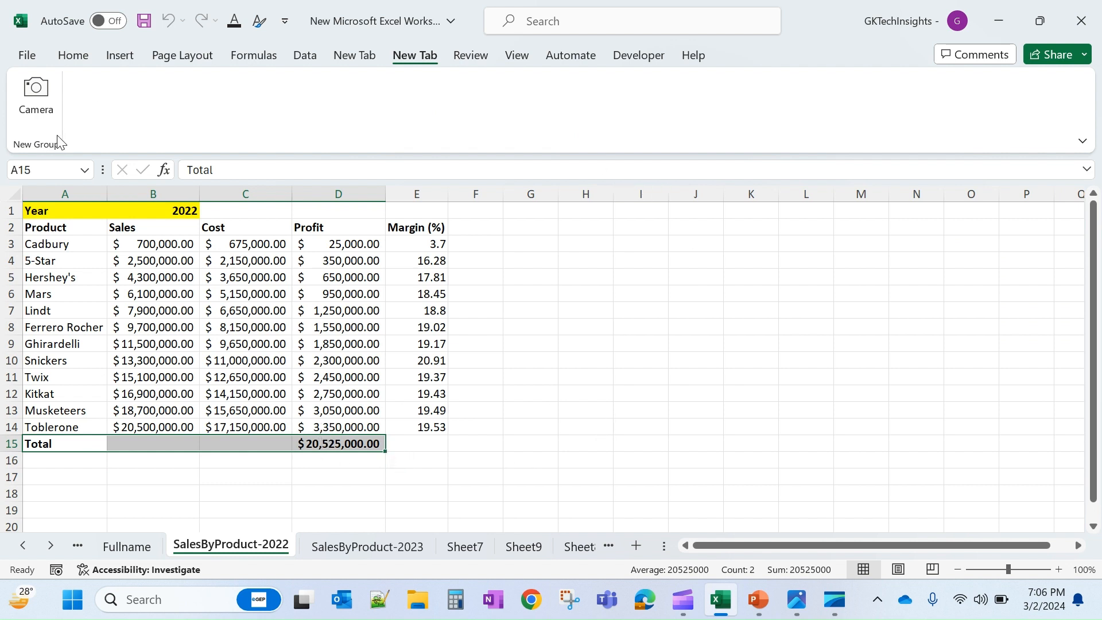
{"action": "left_click", "coordinate": [35, 95]}
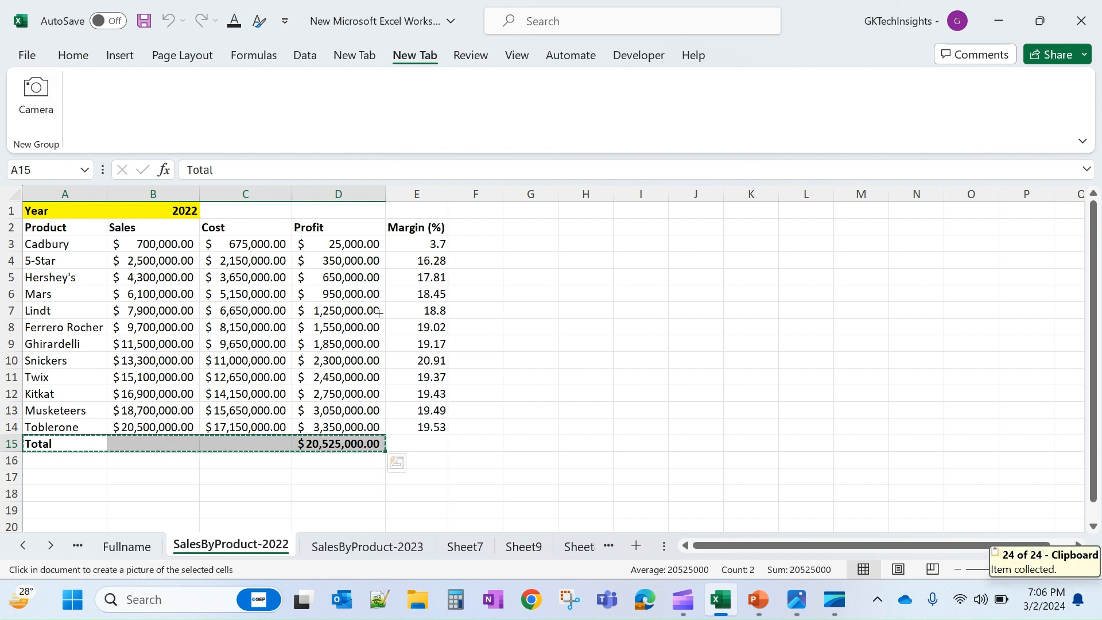
{"action": "left_click", "coordinate": [524, 548]}
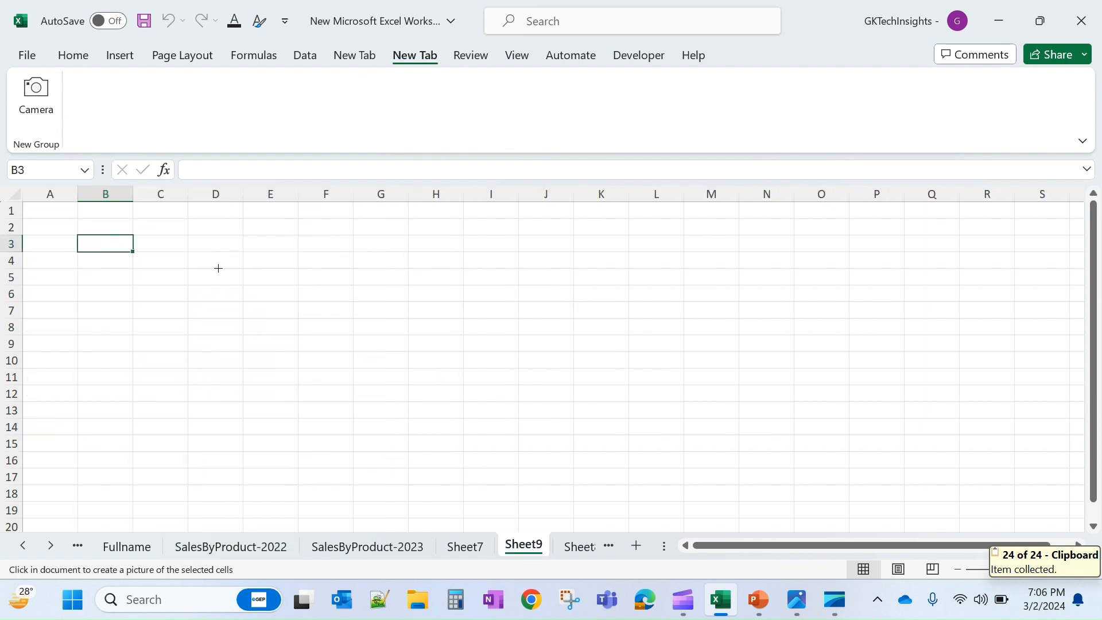
{"action": "left_click", "coordinate": [146, 222]}
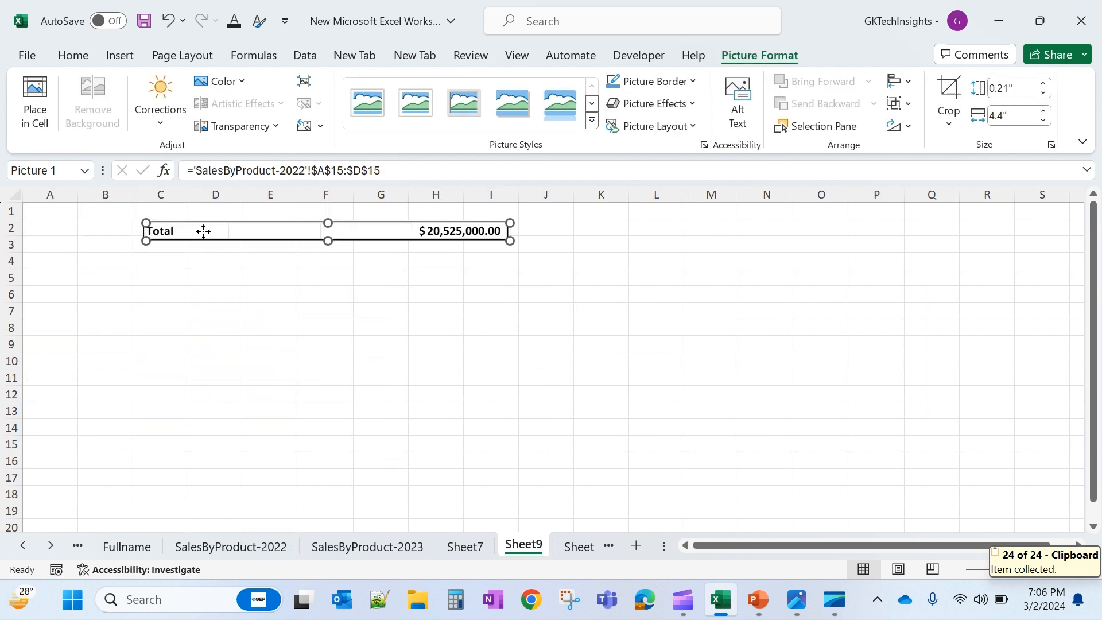
{"action": "left_click_drag", "start_coordinate": [204, 231], "coordinate": [191, 226]}
{"action": "left_click", "coordinate": [185, 261]}
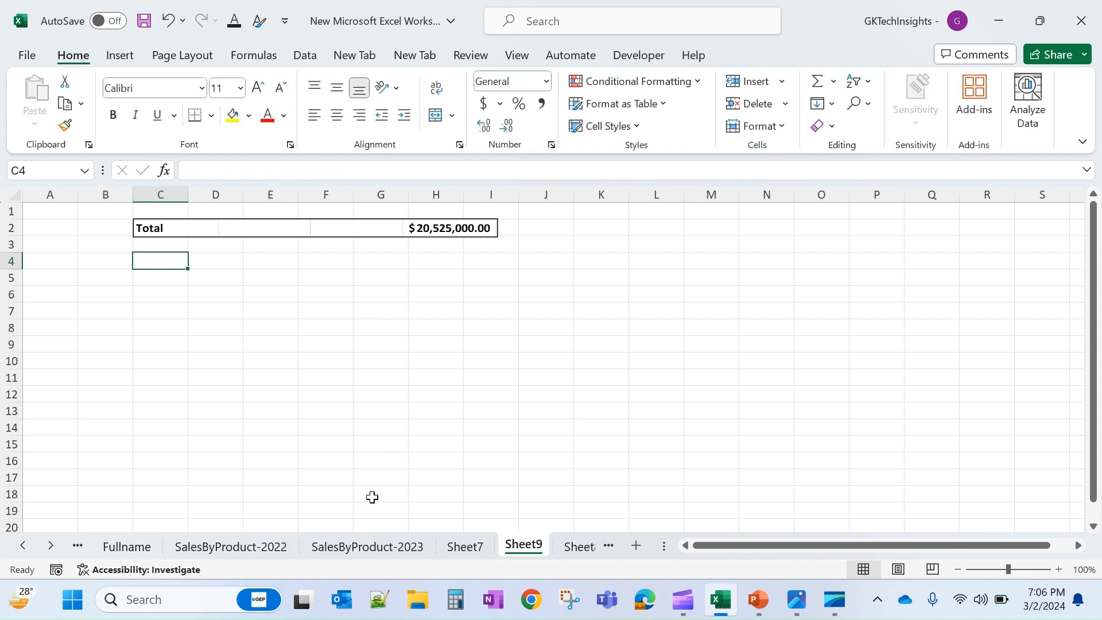
Step: Capture the Total Profit row A15:D15 of SalesByProduct-2023 with the Camera tool and place the linked picture on Sheet9 at C4, below the first picture
{"action": "left_click", "coordinate": [357, 549]}
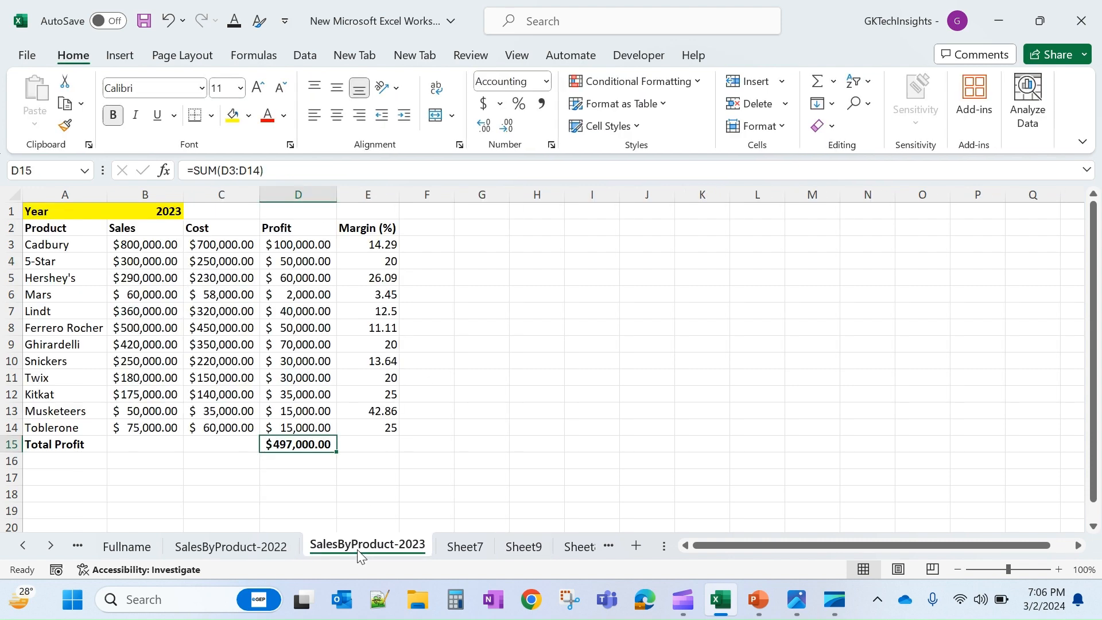
{"action": "left_click", "coordinate": [162, 470]}
{"action": "left_click_drag", "start_coordinate": [57, 443], "coordinate": [293, 444]}
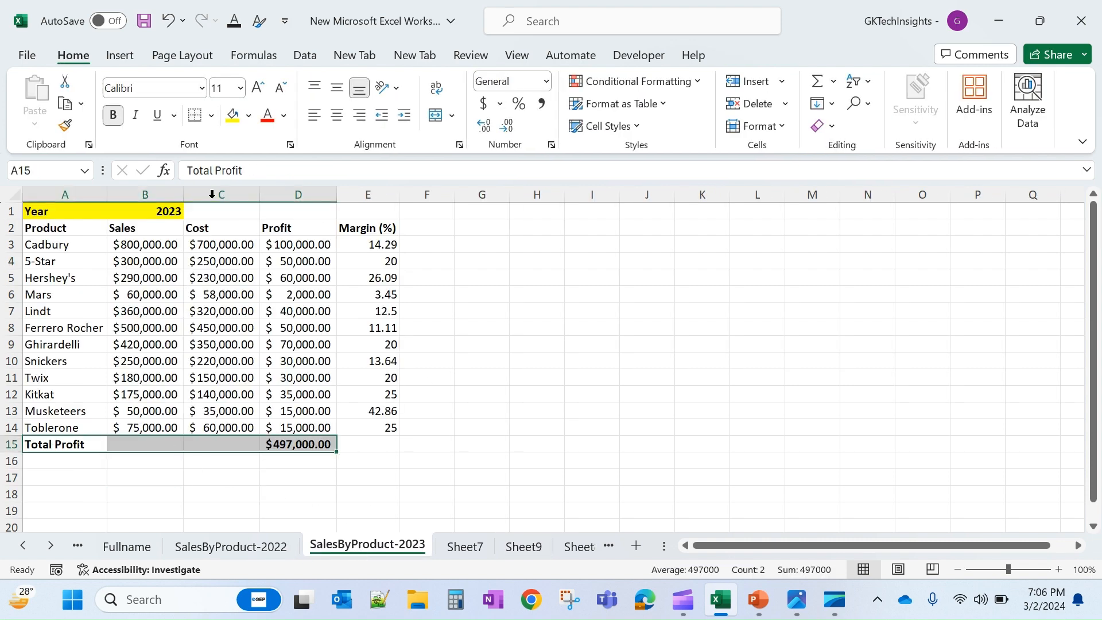
{"action": "left_click", "coordinate": [356, 62]}
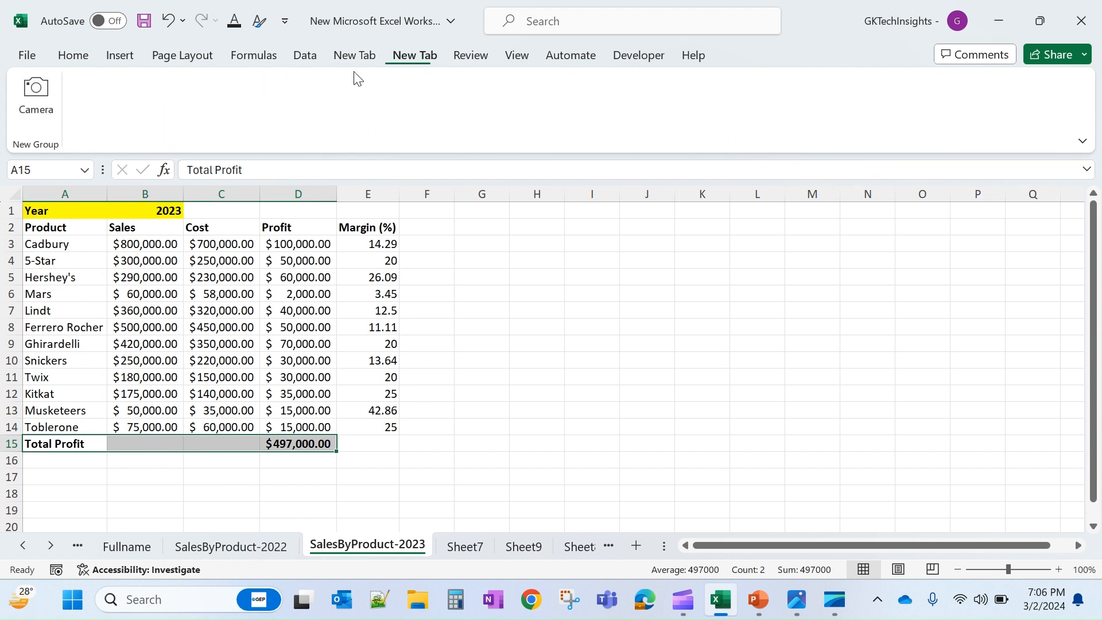
{"action": "left_click", "coordinate": [45, 100]}
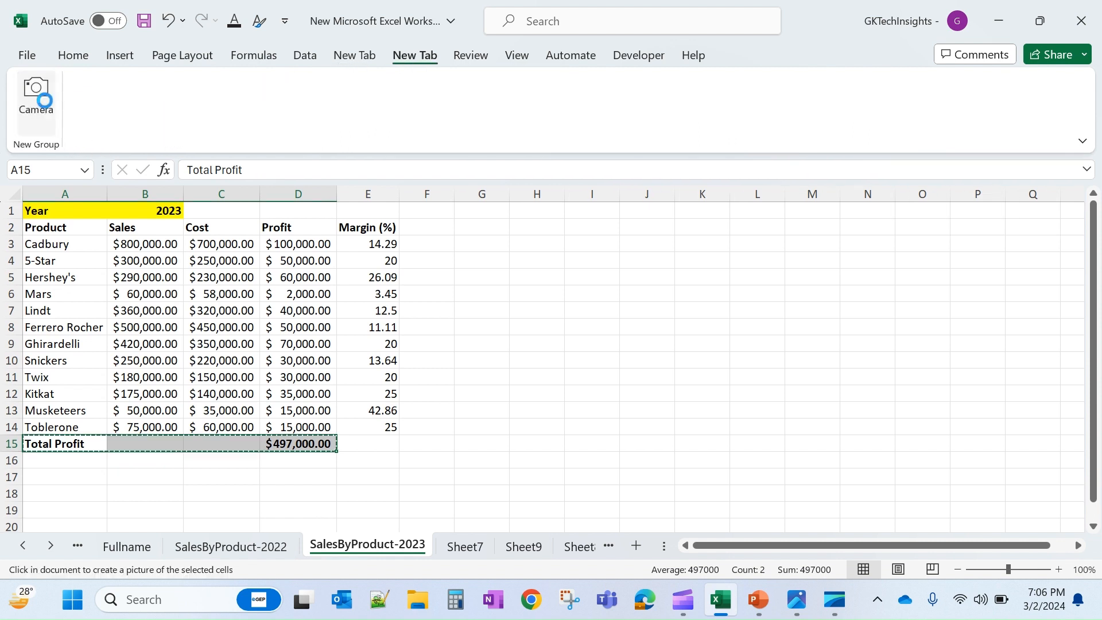
{"action": "left_click", "coordinate": [524, 546]}
{"action": "left_click", "coordinate": [159, 262]}
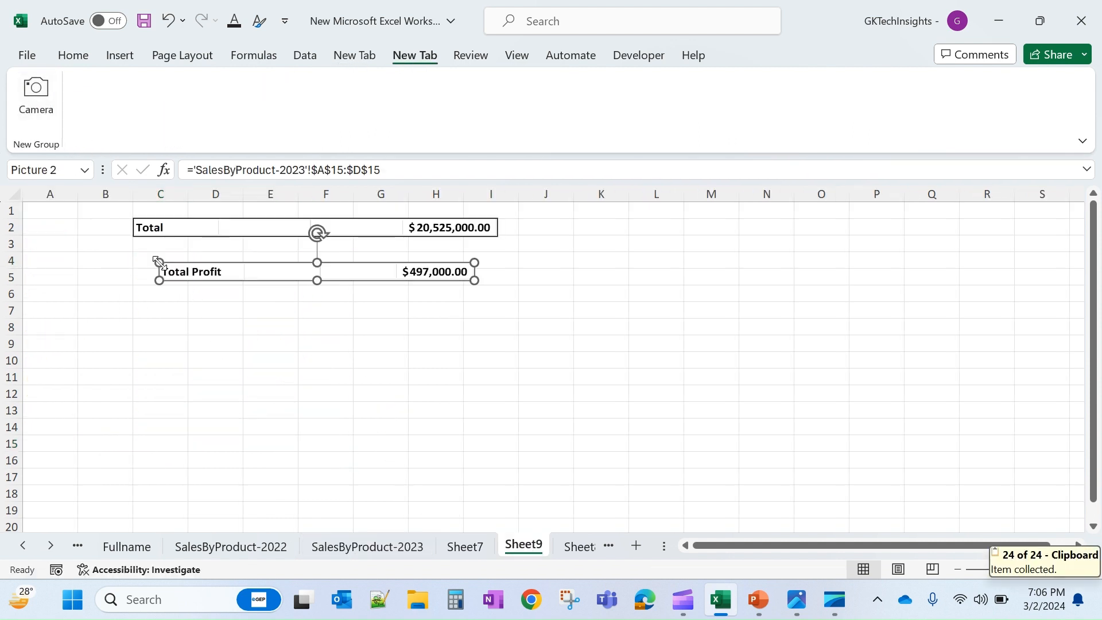
{"action": "left_click_drag", "start_coordinate": [186, 267], "coordinate": [162, 259]}
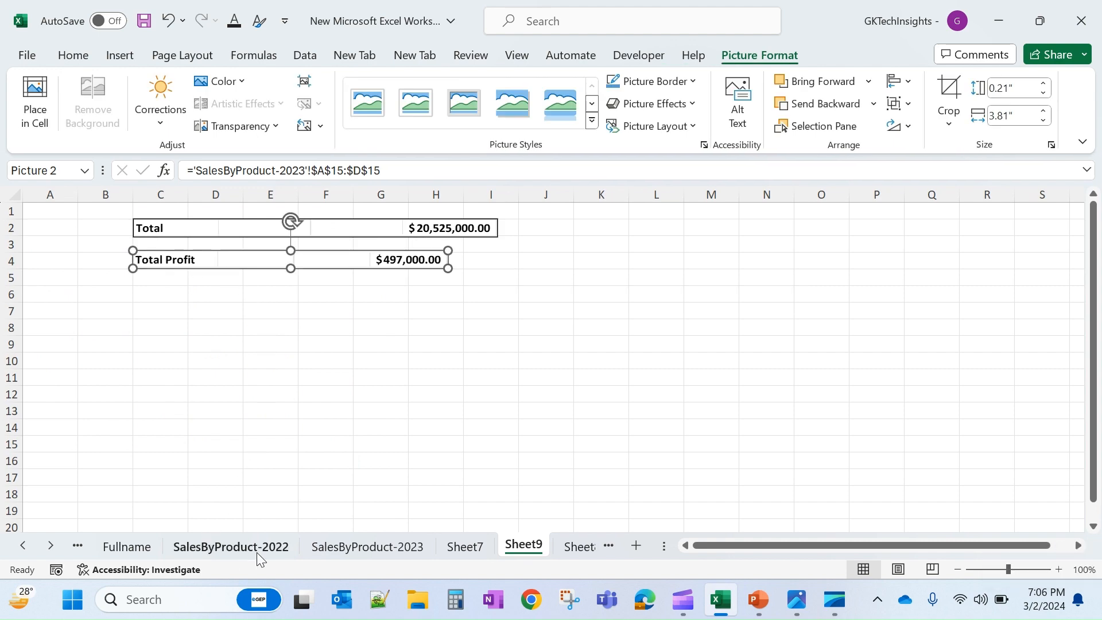
Step: Set Cadbury's cost in cell C3 of the SalesByProduct-2022 sheet to 650000
{"action": "left_click", "coordinate": [233, 550]}
{"action": "left_click", "coordinate": [264, 360]}
{"action": "left_click", "coordinate": [255, 278]}
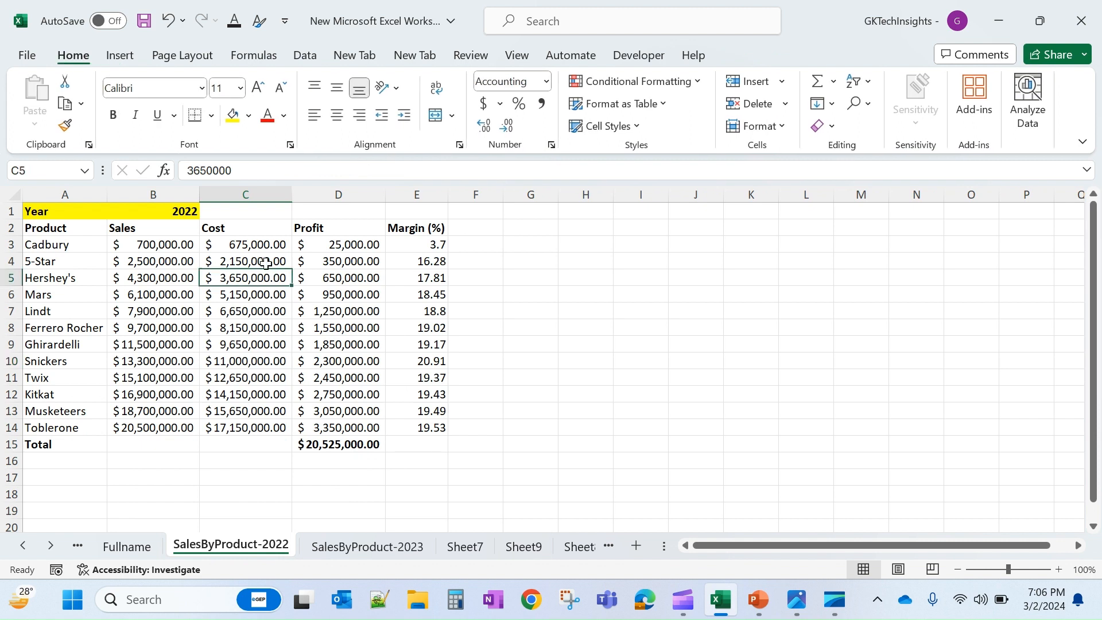
{"action": "left_click", "coordinate": [268, 246]}
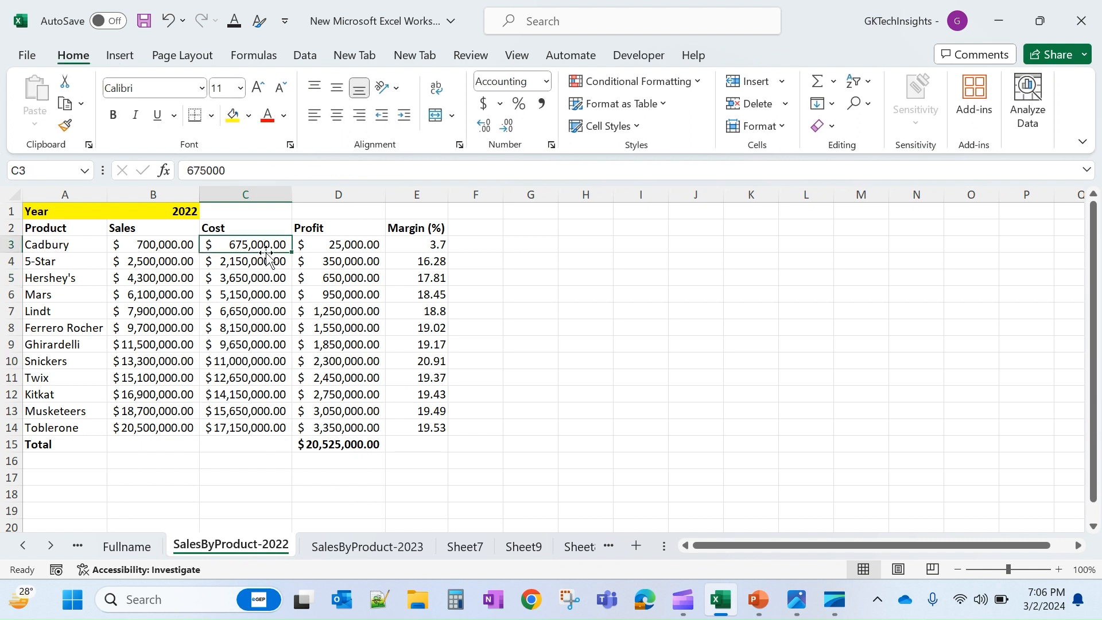
{"action": "type", "text": "650000"}
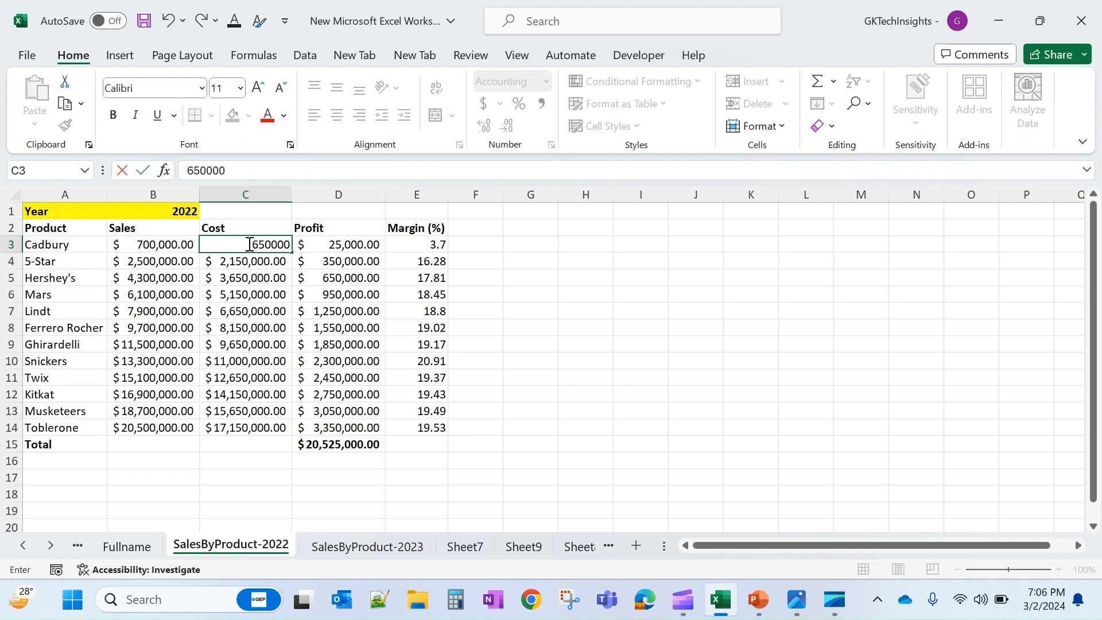
{"action": "key", "text": "Return"}
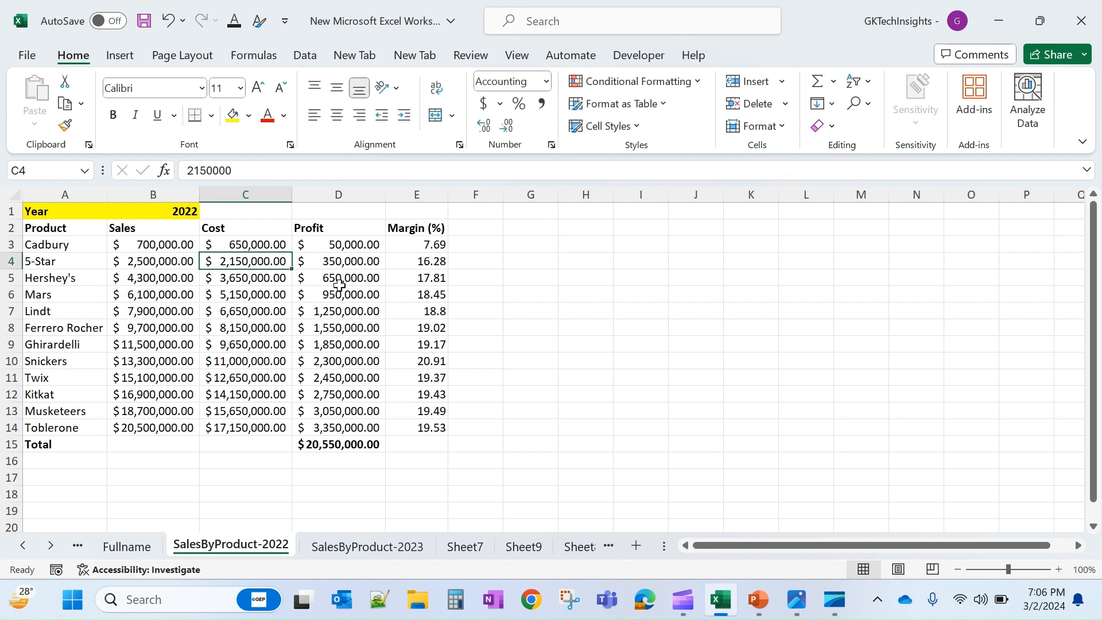
Step: Set Ghirardelli's cost in cell C9 to 8000000
{"action": "left_click", "coordinate": [231, 343]}
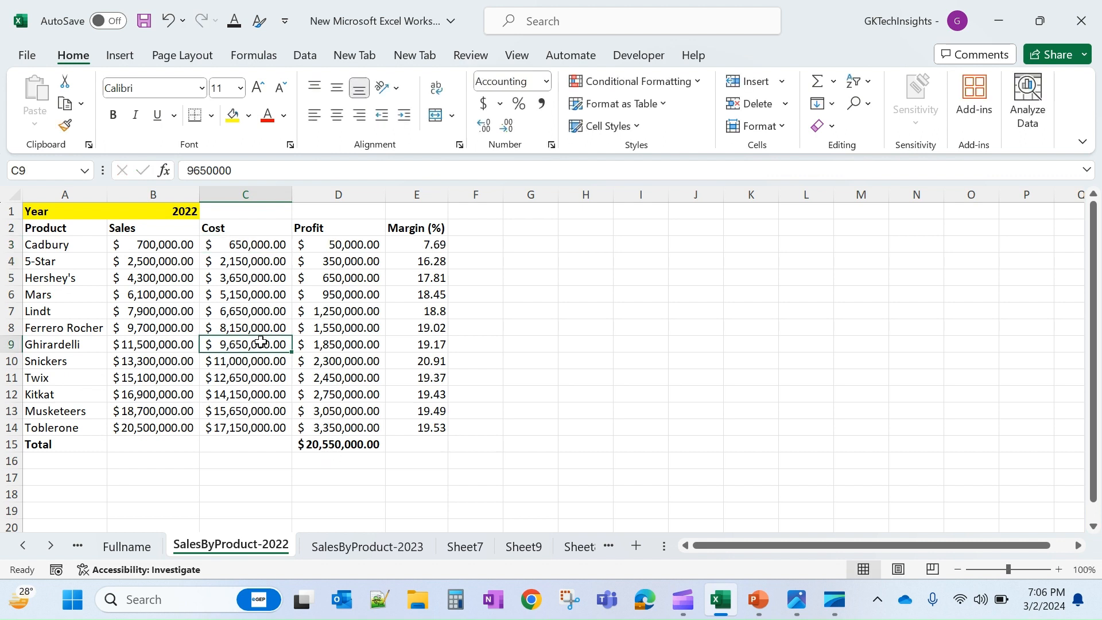
{"action": "key", "text": "BackSpace"}
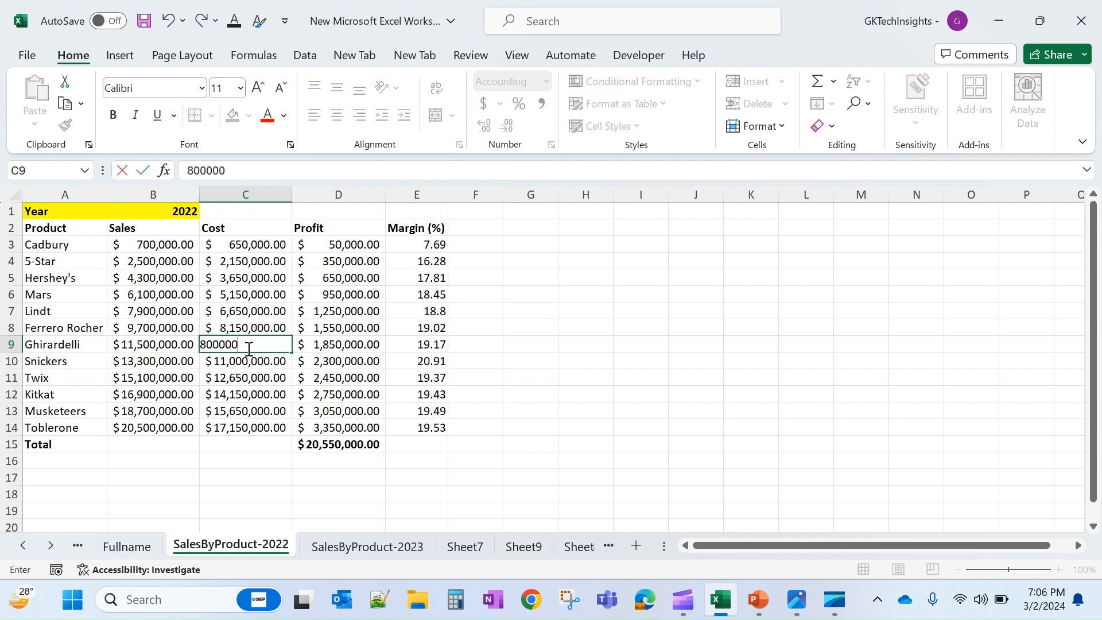
{"action": "key", "text": "Return"}
{"action": "double_click", "coordinate": [261, 345]}
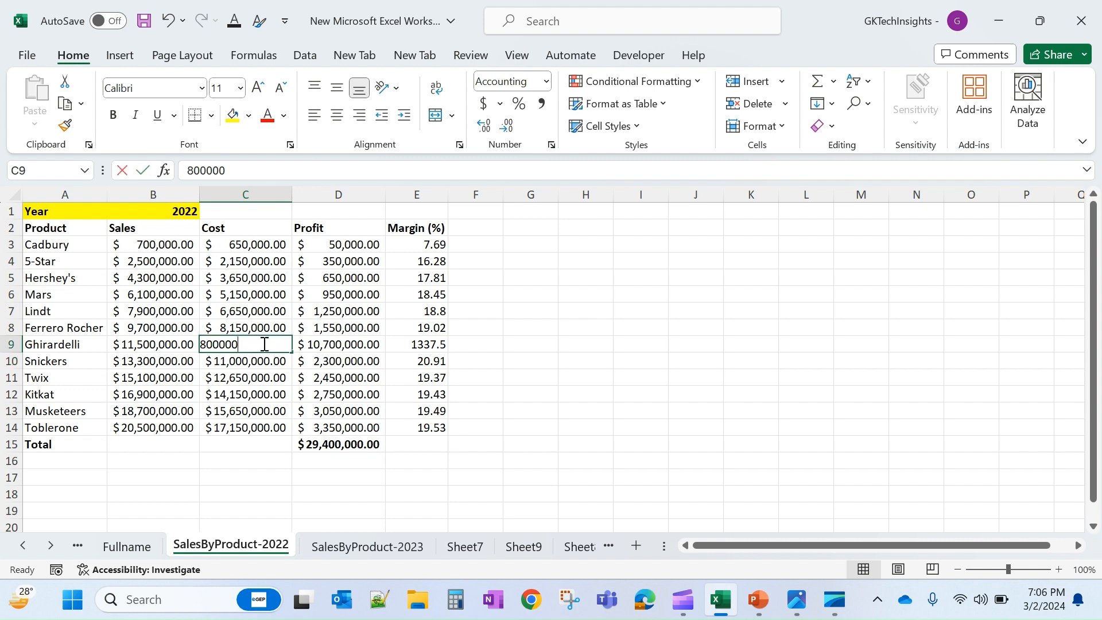
{"action": "type", "text": "0"}
{"action": "key", "text": "Return"}
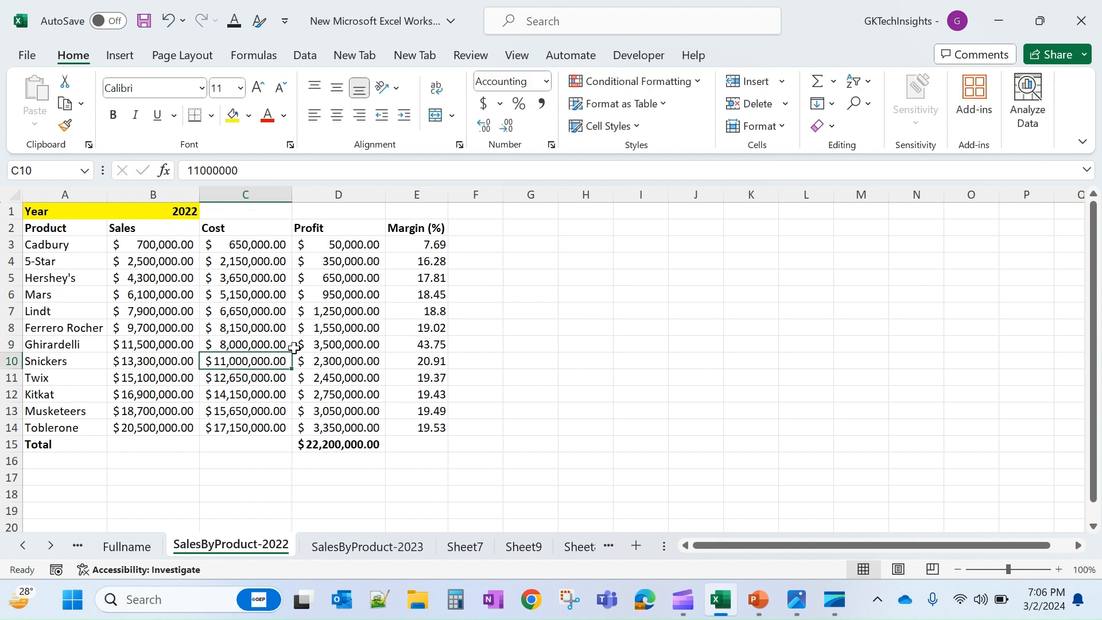
Step: Compare the Total picture on Sheet9 with the source total in D15 of SalesByProduct-2022
{"action": "left_click", "coordinate": [524, 547]}
{"action": "left_click", "coordinate": [231, 546]}
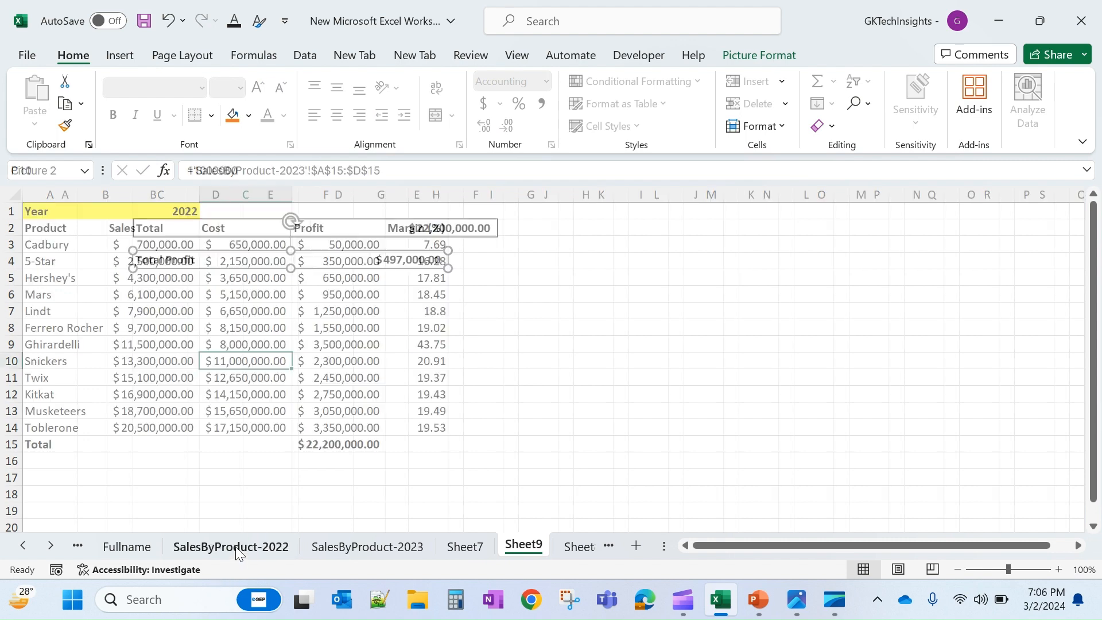
{"action": "left_click", "coordinate": [349, 445]}
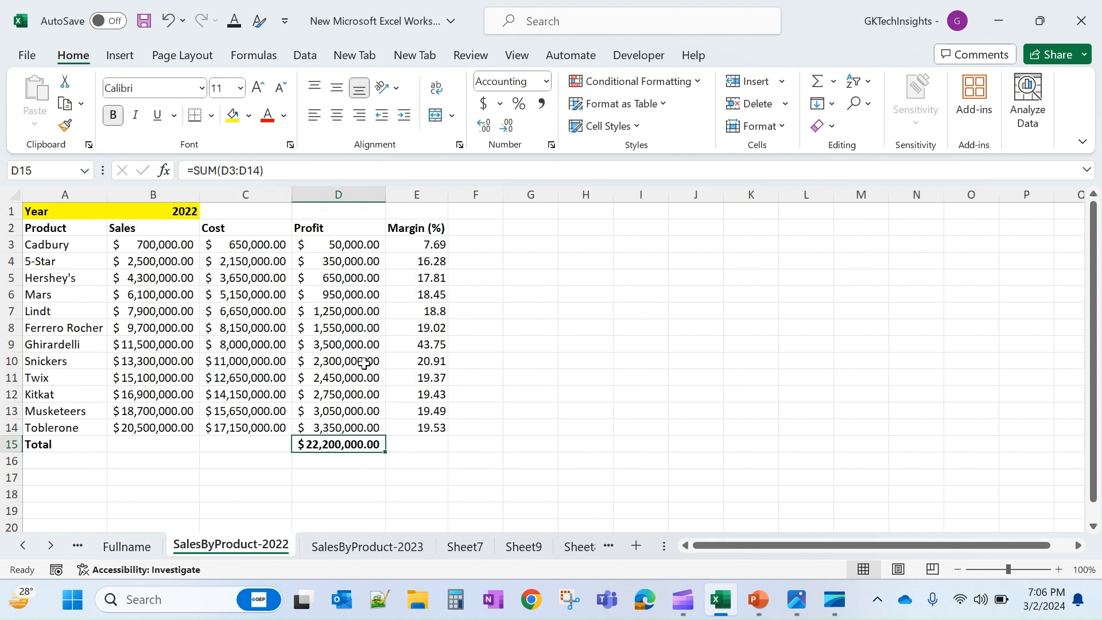
{"action": "left_click", "coordinate": [465, 547]}
{"action": "left_click", "coordinate": [524, 546]}
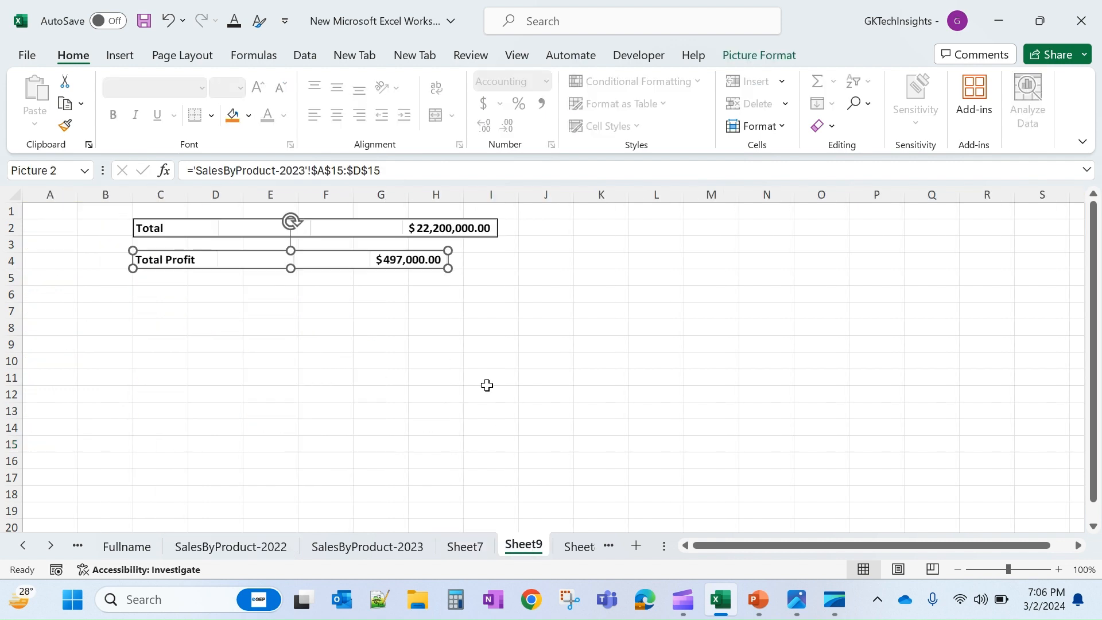